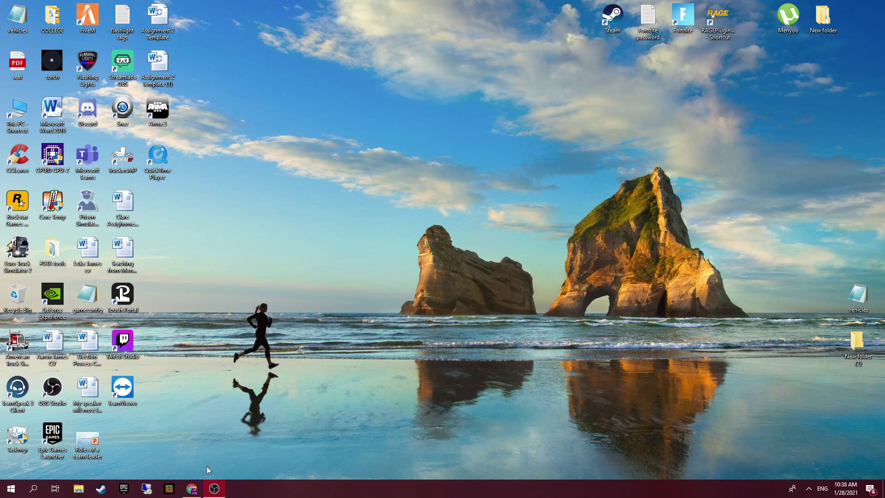
Step: Open the RAGE Plugin Hook downloads page for Grand Theft Auto V (Legacy)
click(191, 489)
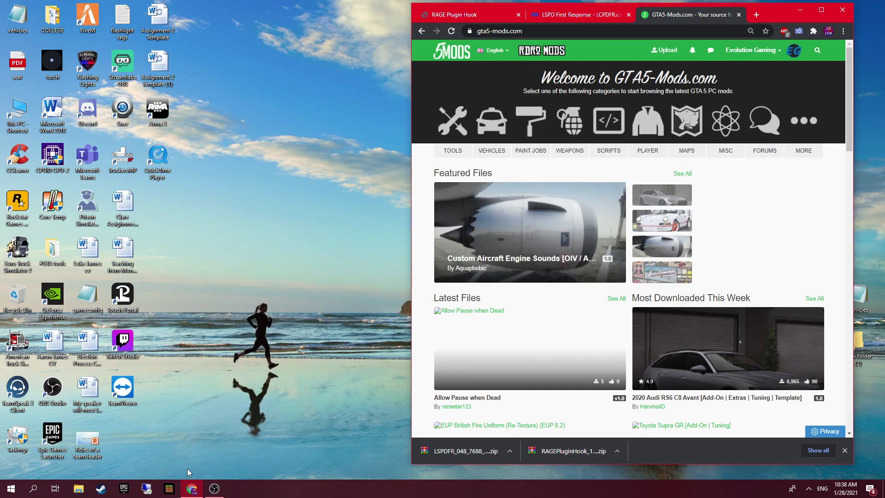
mouse_move(189, 492)
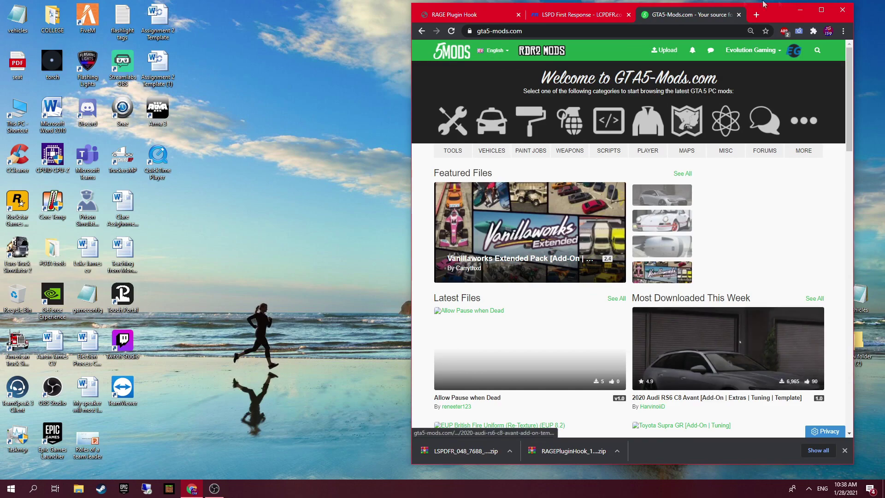
click(480, 15)
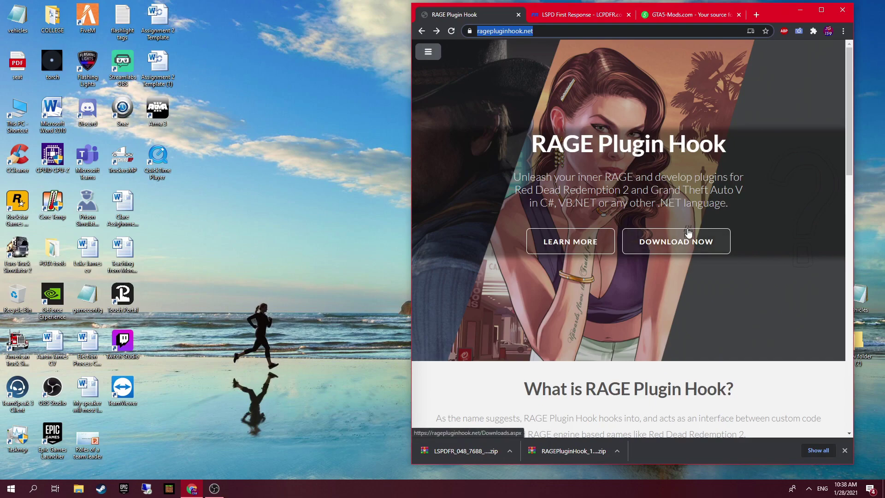
click(685, 253)
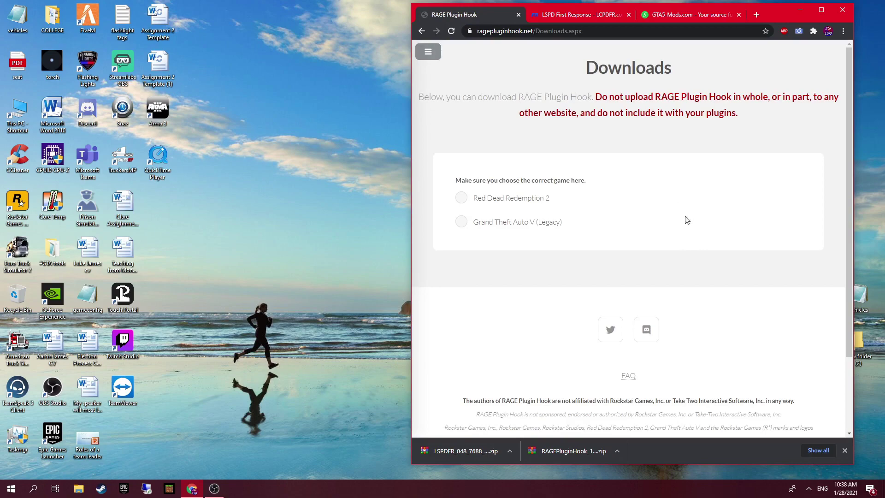
click(518, 223)
Step: Review the latest Legacy release, 1.84.1279.16097 at 9.89 MB
scroll(601, 260, down, 1)
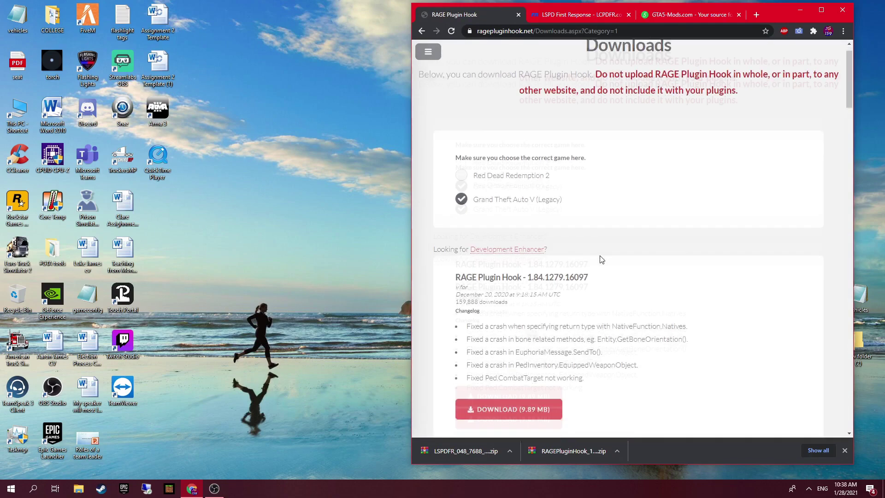
scroll(601, 259, down, 2)
drag(538, 162, 613, 166)
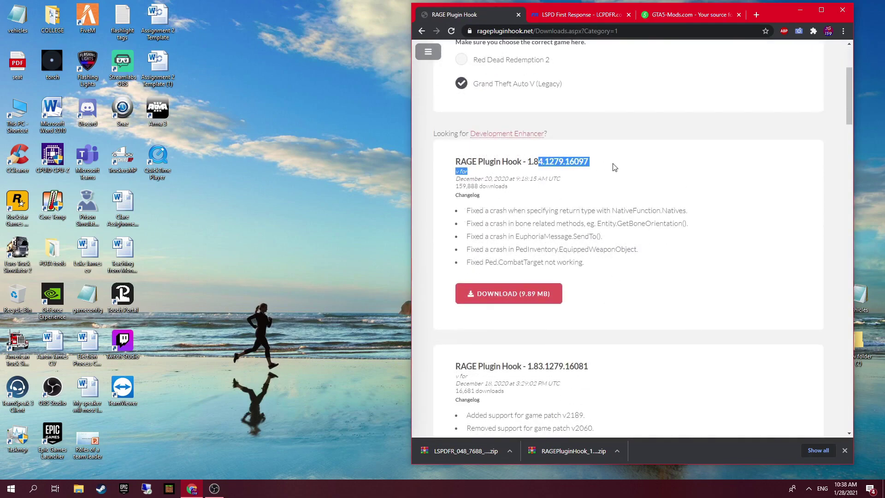
click(483, 164)
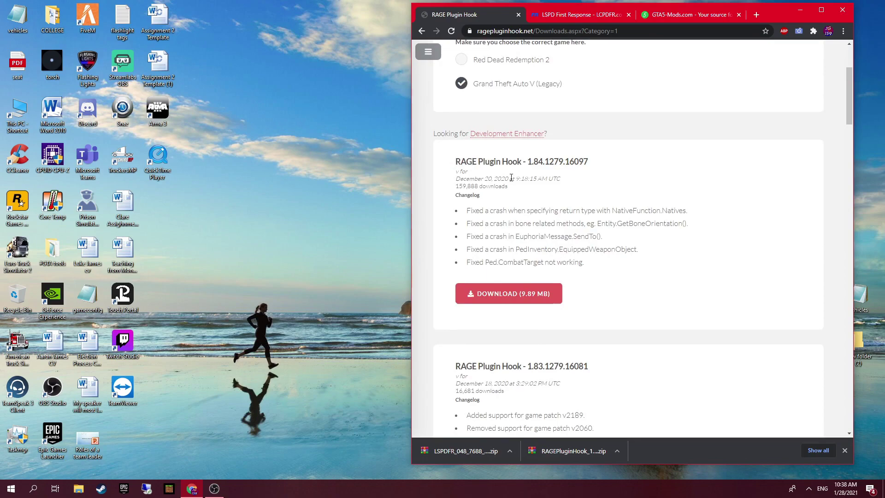
drag(448, 171, 638, 183)
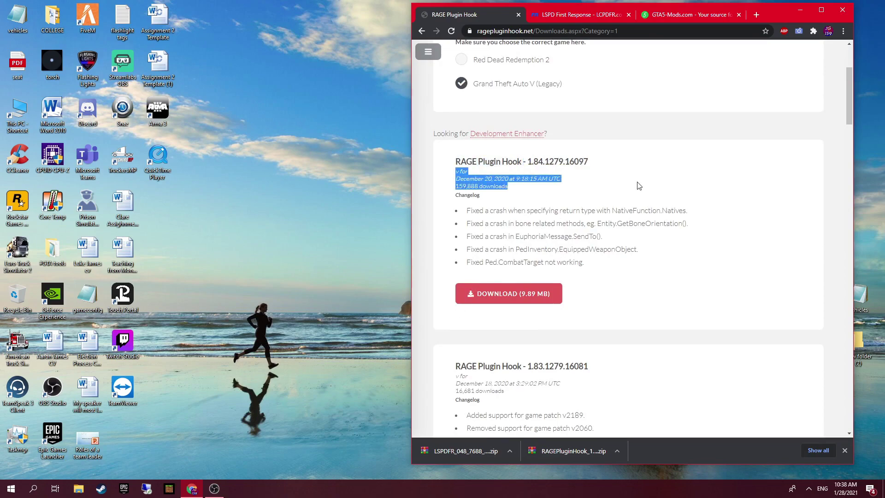
click(638, 183)
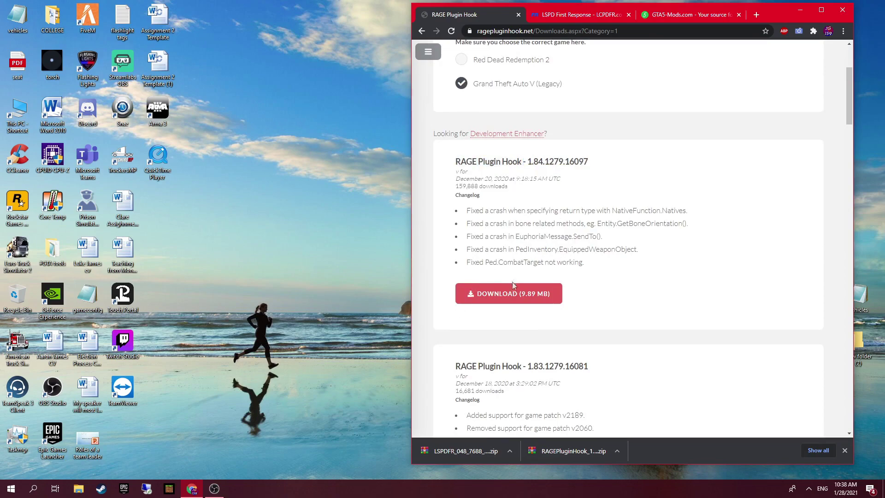
right_click(535, 305)
click(636, 263)
scroll(516, 208, down, 10)
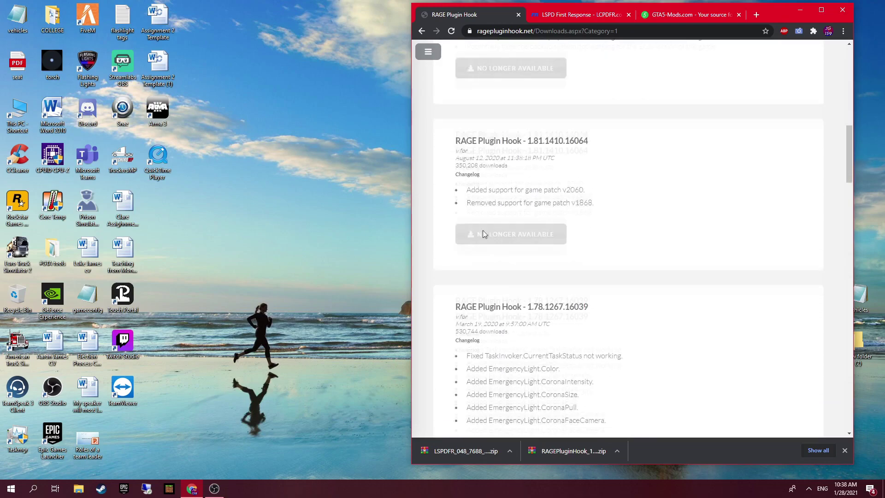
scroll(483, 230, up, 15)
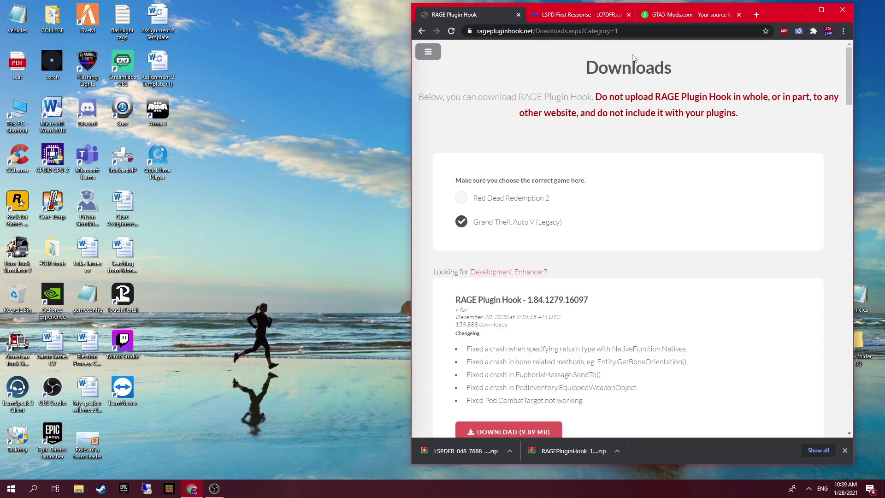
Step: Switch to the LSPD First Response tab and open the LSPDFR forums
click(529, 16)
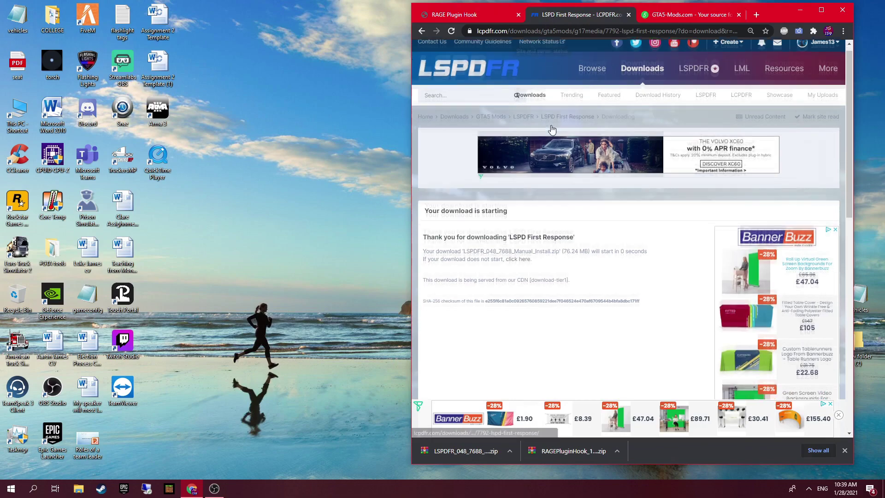
scroll(551, 131, down, 2)
scroll(553, 129, up, 2)
click(644, 104)
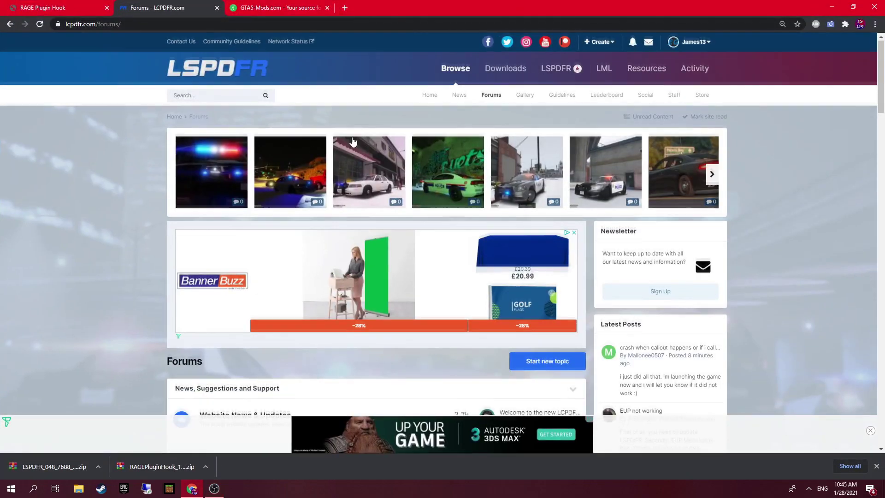
scroll(344, 141, down, 8)
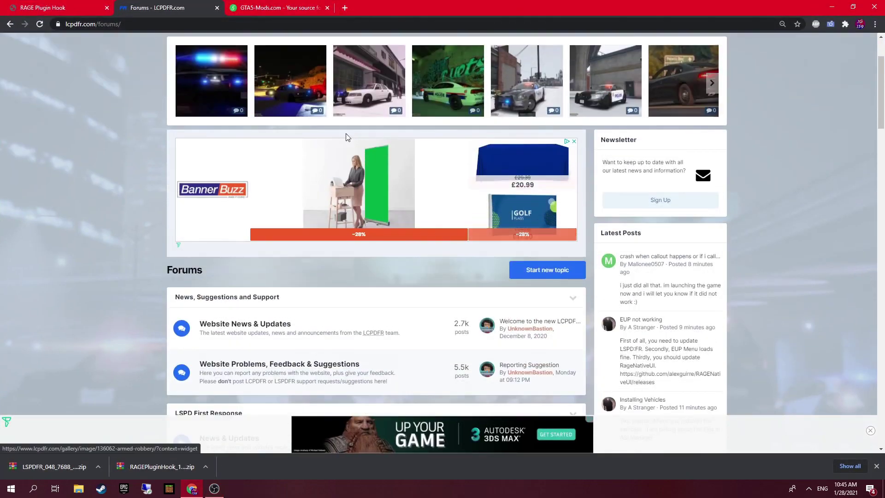
scroll(345, 142, down, 4)
scroll(345, 143, up, 12)
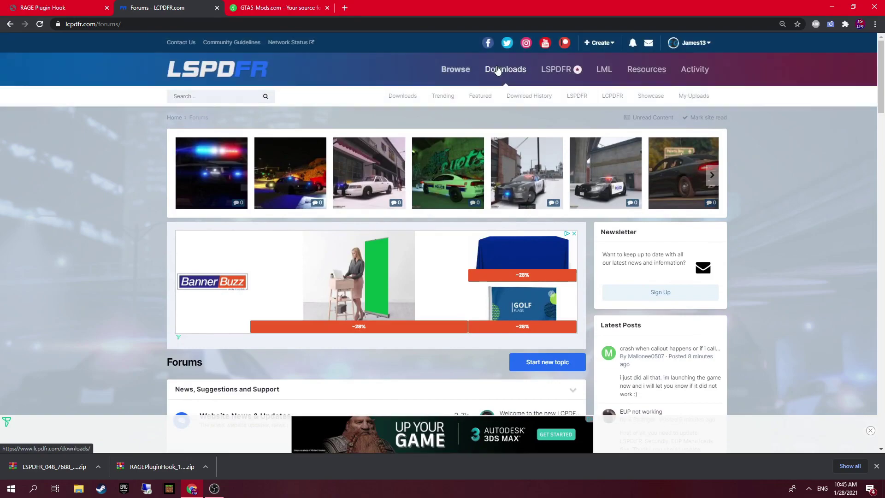
Step: Open the LSPDFR downloads section and the LSPD First Response 0.4.8 file page
click(498, 70)
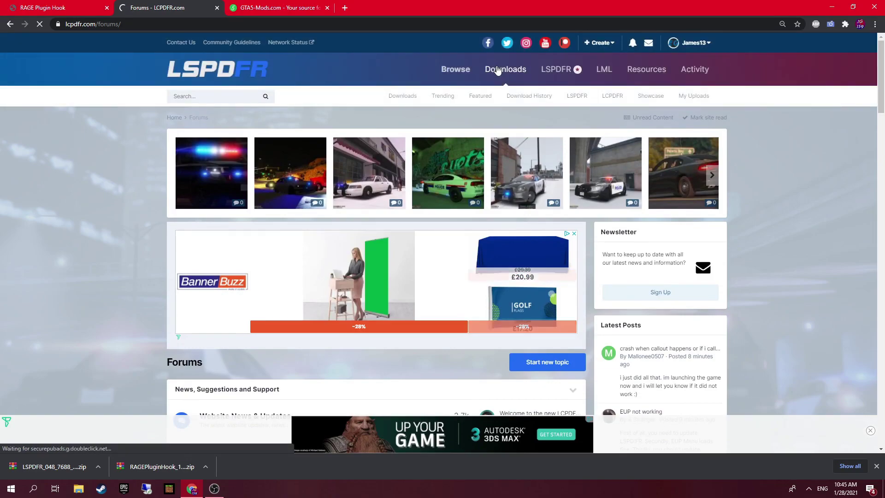
scroll(498, 82, down, 2)
scroll(498, 82, down, 4)
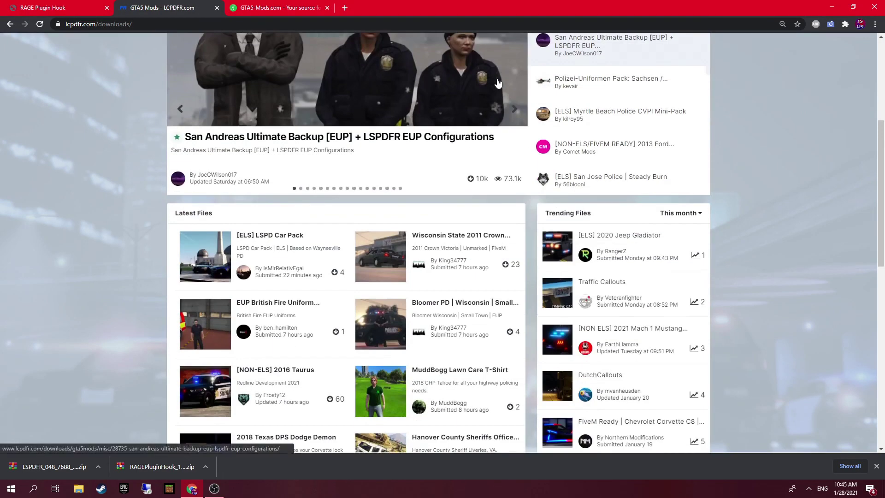
scroll(498, 83, up, 4)
click(208, 267)
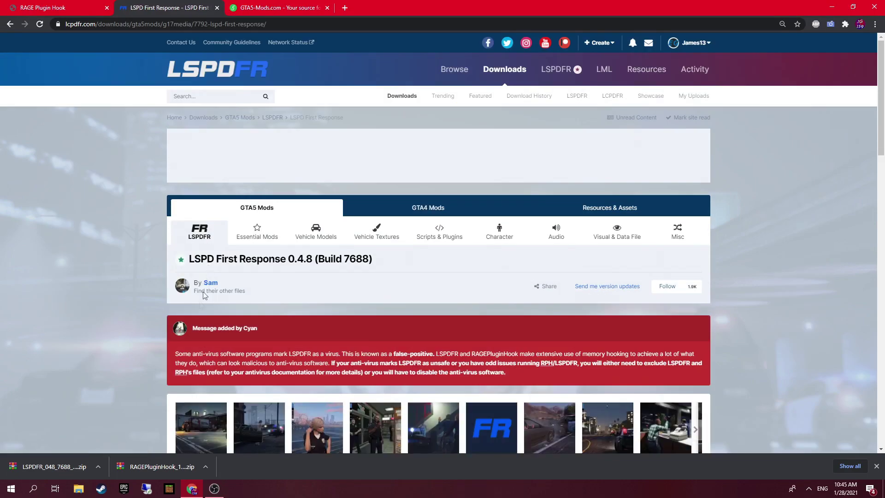
scroll(208, 267, down, 5)
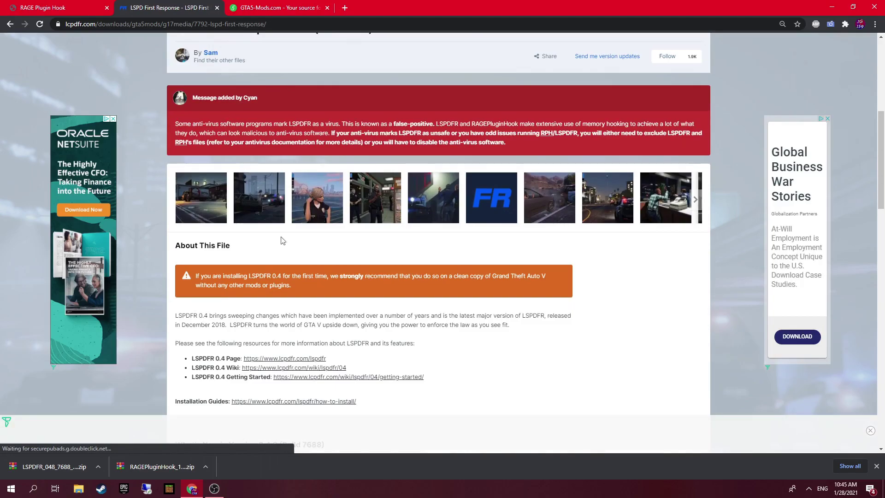
scroll(185, 276, down, 5)
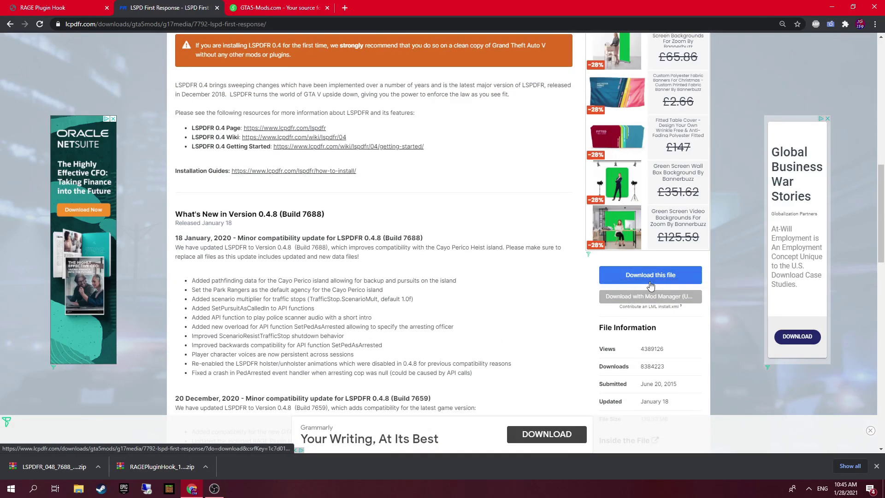
Step: Download the LSPDFR manual-install zip after accepting the terms, then view the 0.4.8 release notes
click(651, 275)
scroll(633, 279, down, 20)
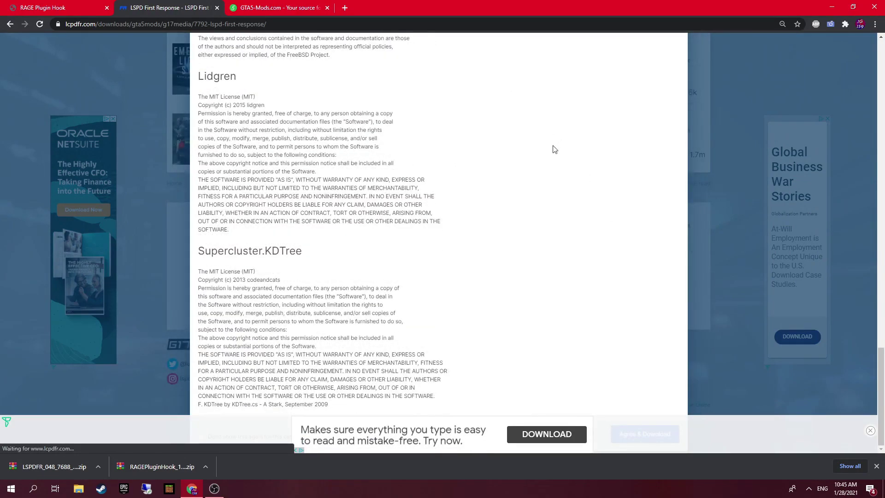
click(870, 430)
click(638, 434)
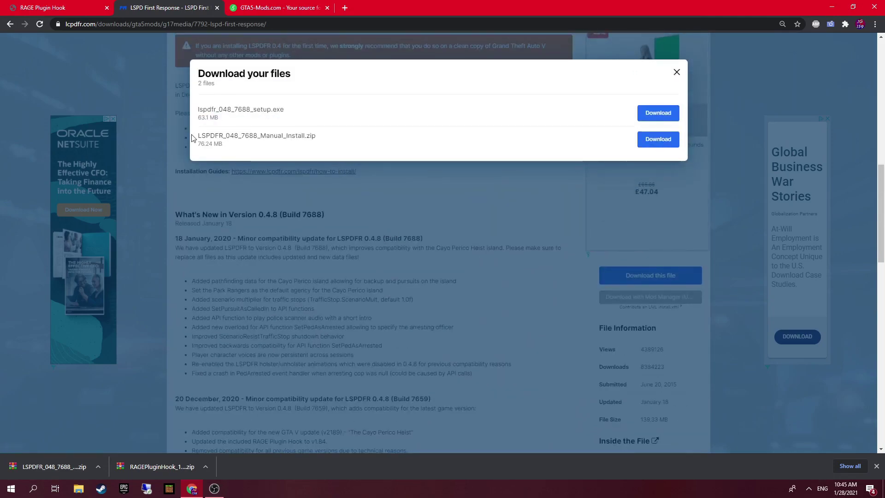
drag(199, 140, 292, 146)
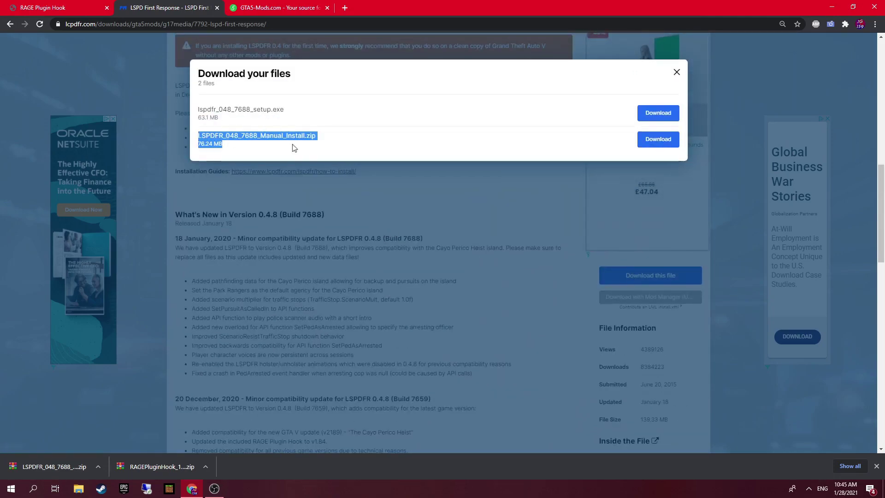
click(328, 151)
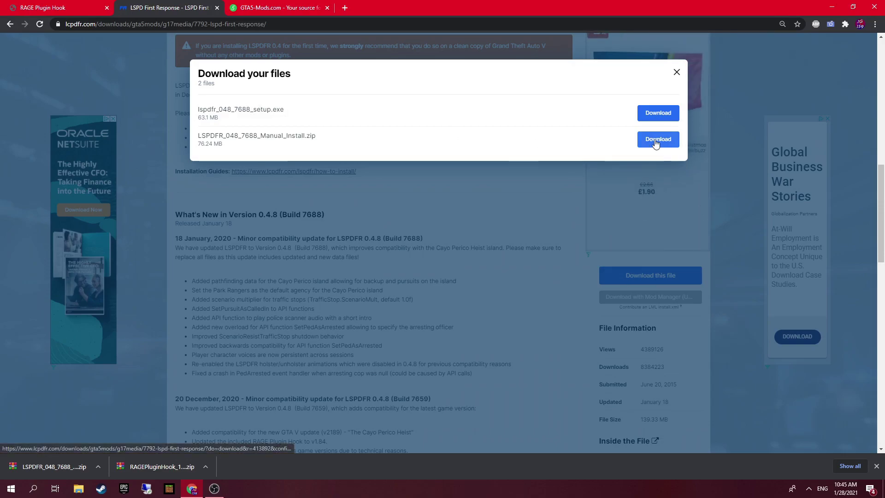
click(677, 72)
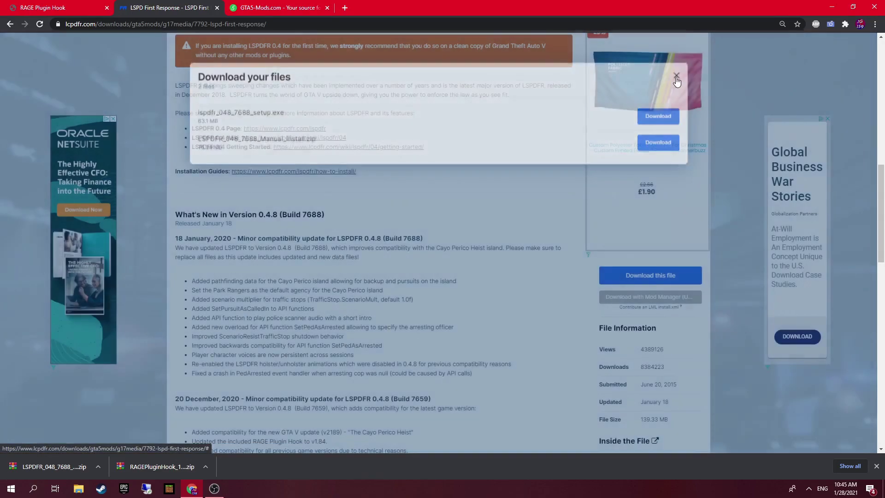
scroll(452, 213, down, 6)
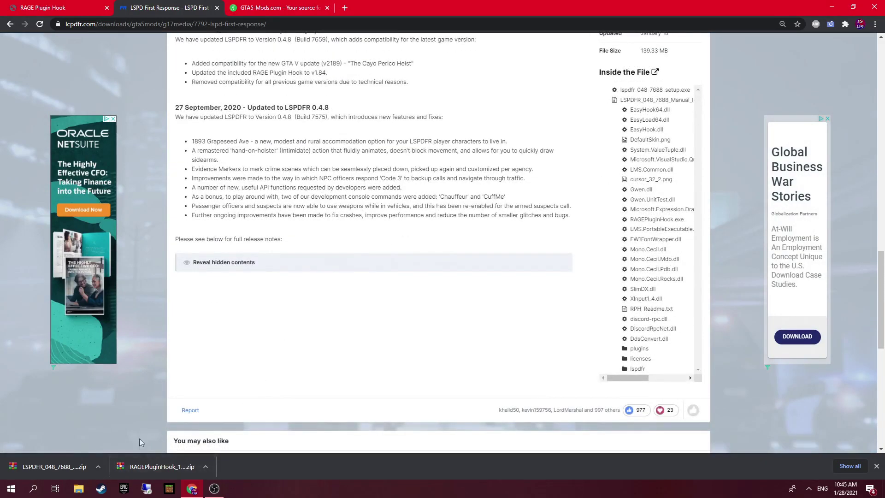
Step: Open File Explorer and browse into C:\Program Files (x86)
click(832, 7)
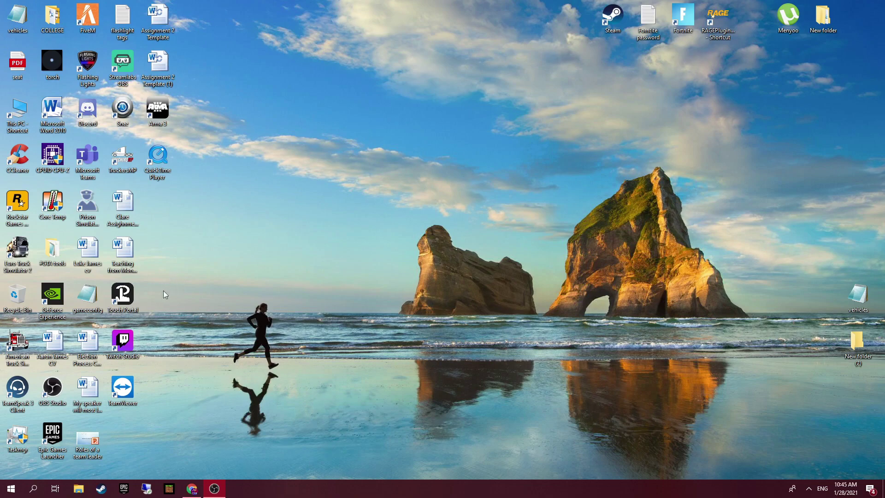
click(84, 493)
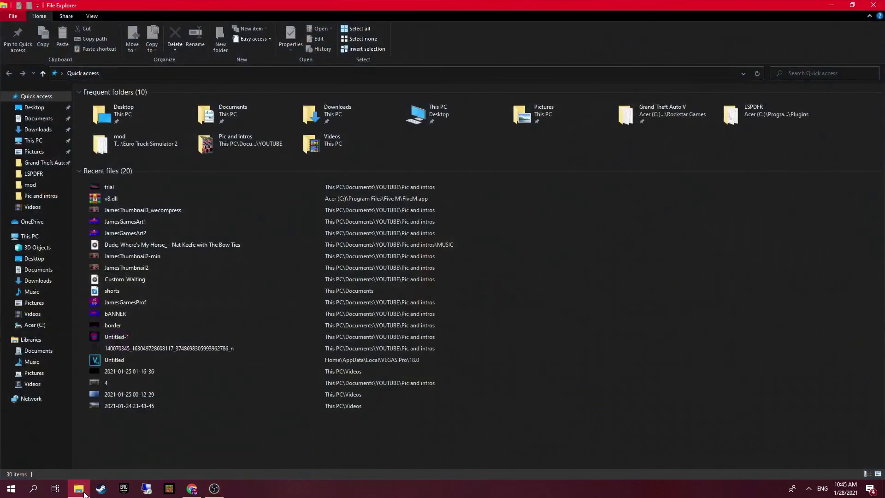
click(49, 143)
double_click(98, 184)
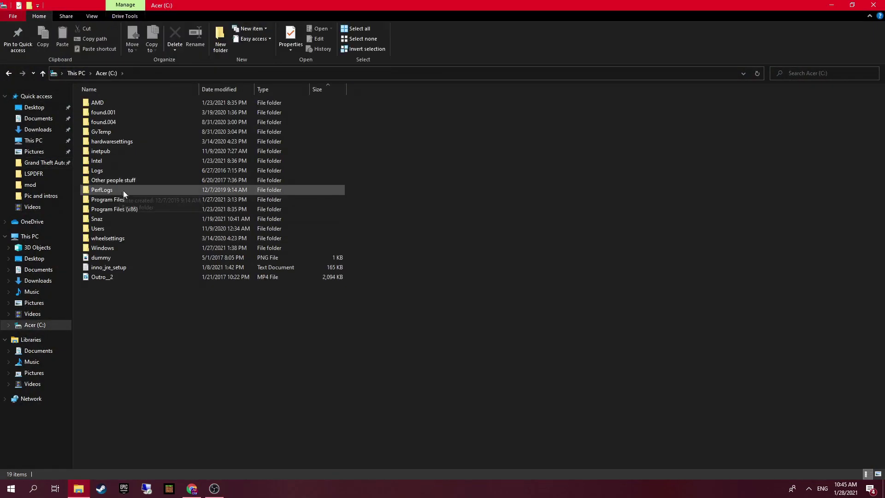
click(125, 208)
double_click(124, 208)
Step: Browse Steam's steamapps\common folder looking for the game
scroll(121, 163, down, 6)
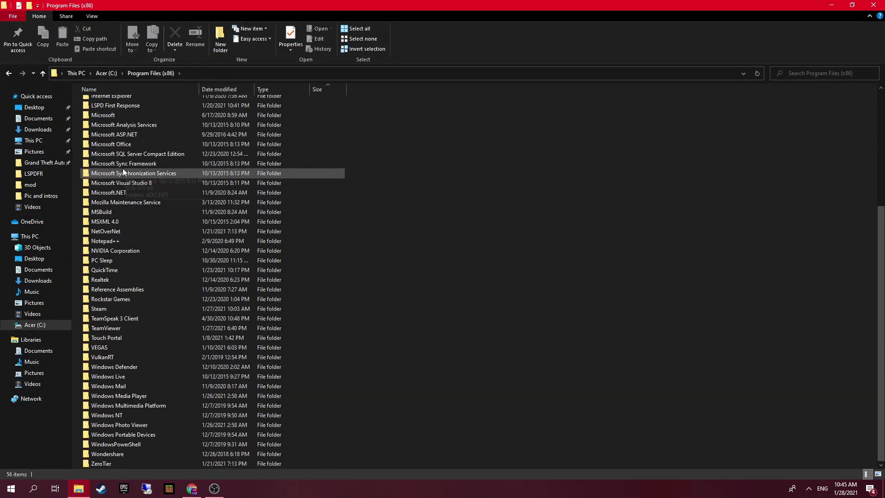
scroll(123, 169, up, 6)
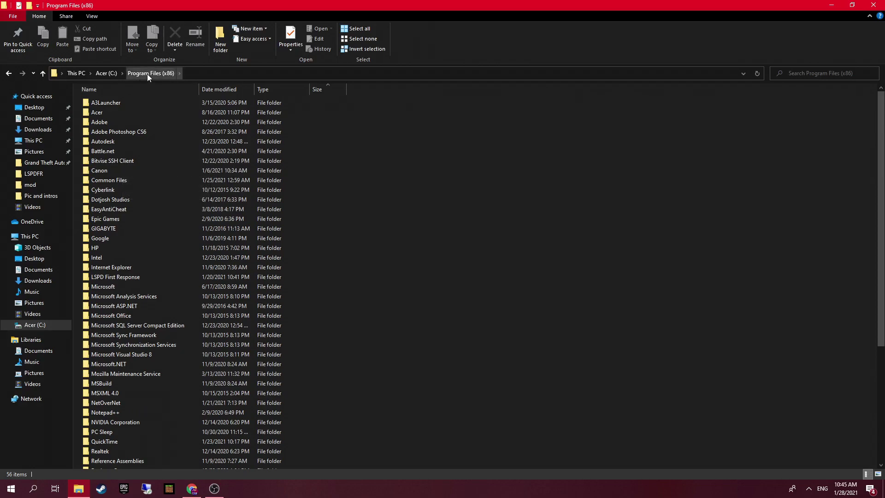
scroll(149, 284, down, 6)
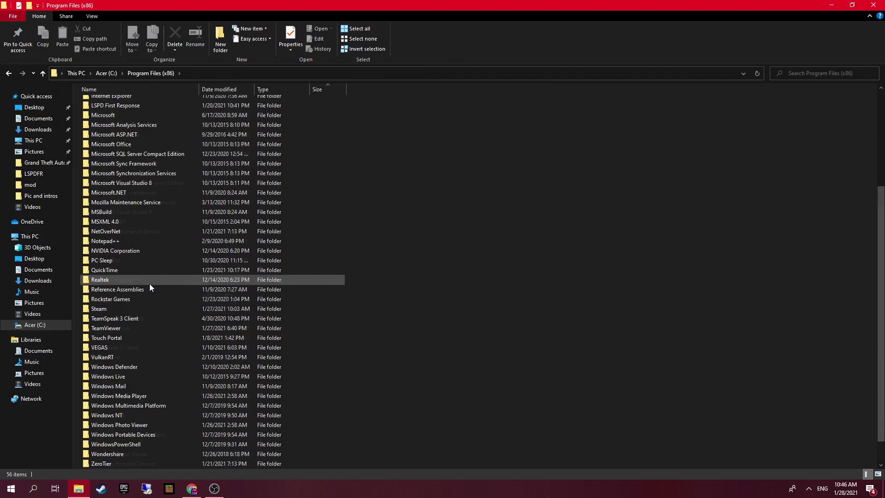
double_click(134, 309)
scroll(142, 221, down, 4)
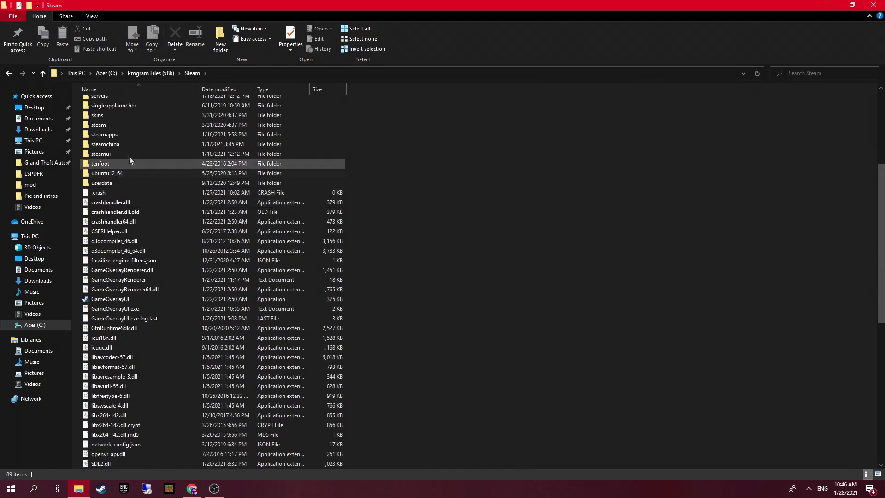
double_click(123, 134)
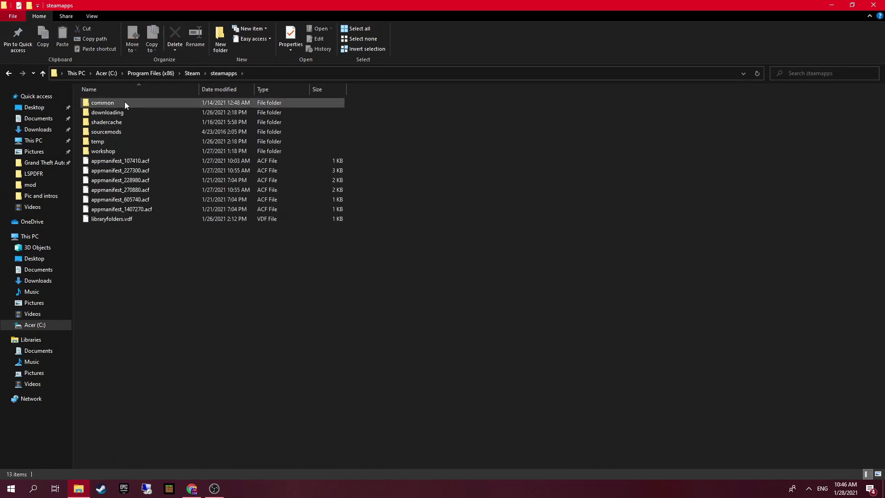
double_click(125, 101)
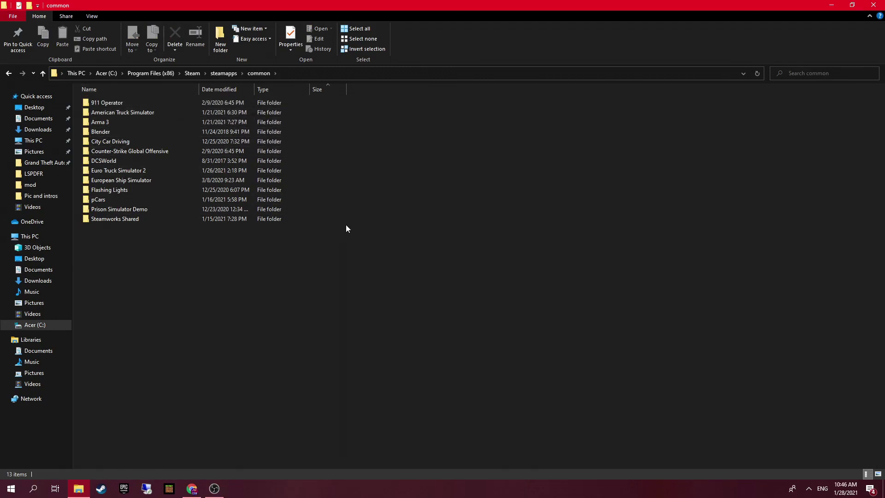
Step: Check the Epic Games folder under C:\Program Files
click(35, 143)
double_click(103, 181)
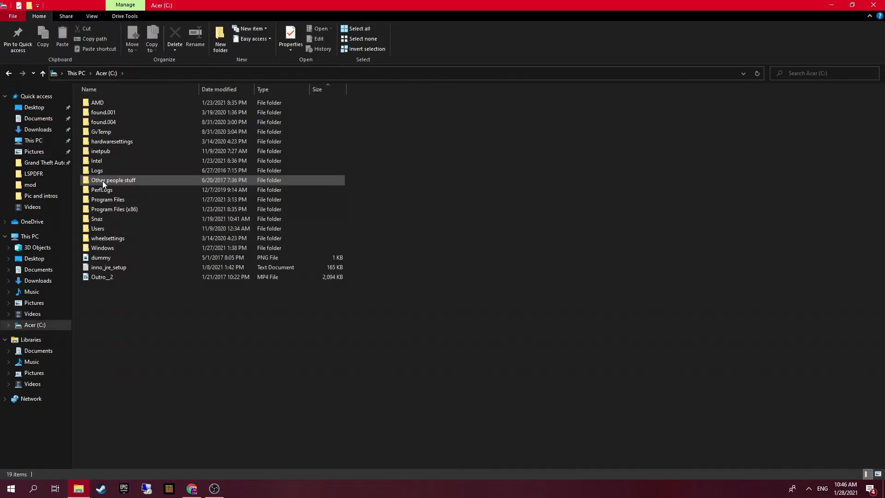
double_click(131, 202)
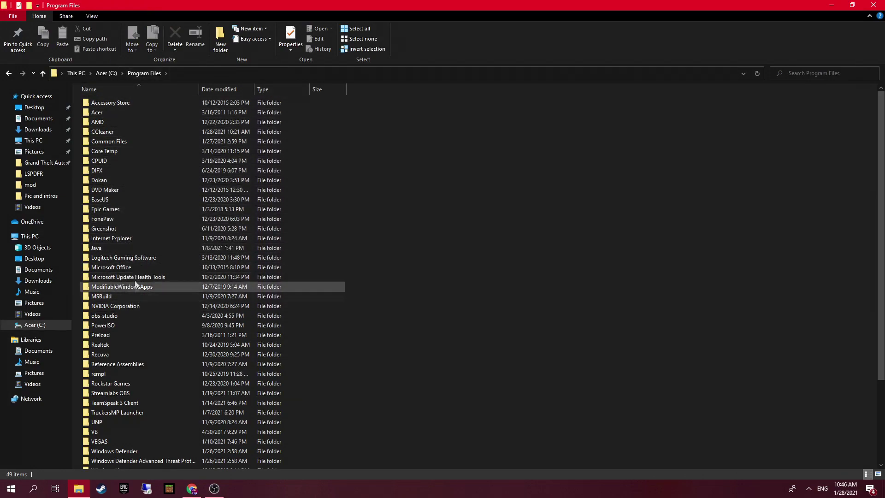
double_click(128, 209)
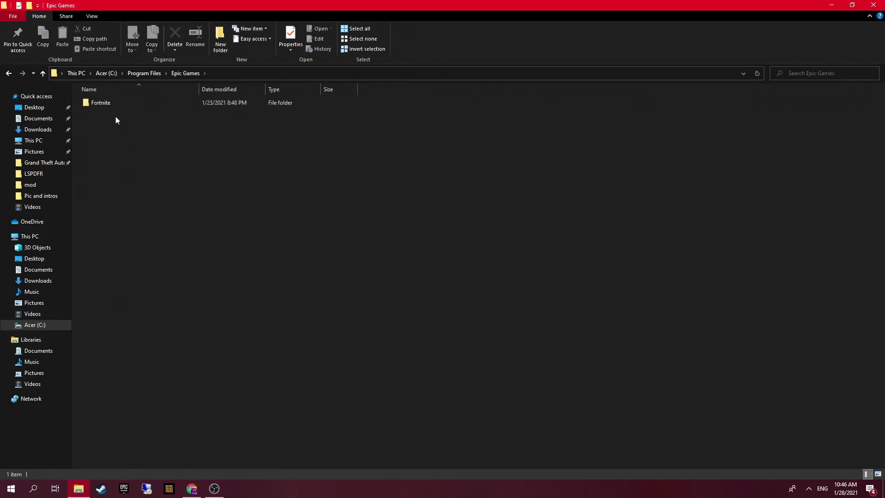
click(104, 102)
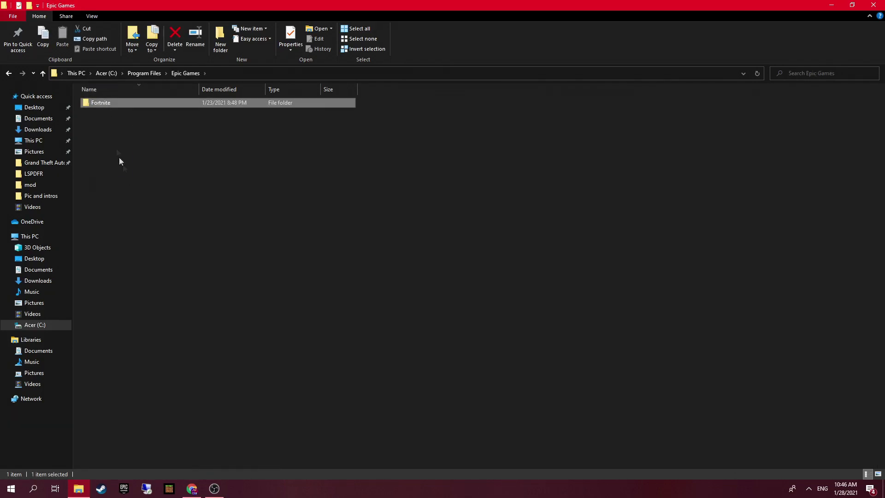
drag(118, 151, 220, 150)
right_click(172, 186)
click(189, 172)
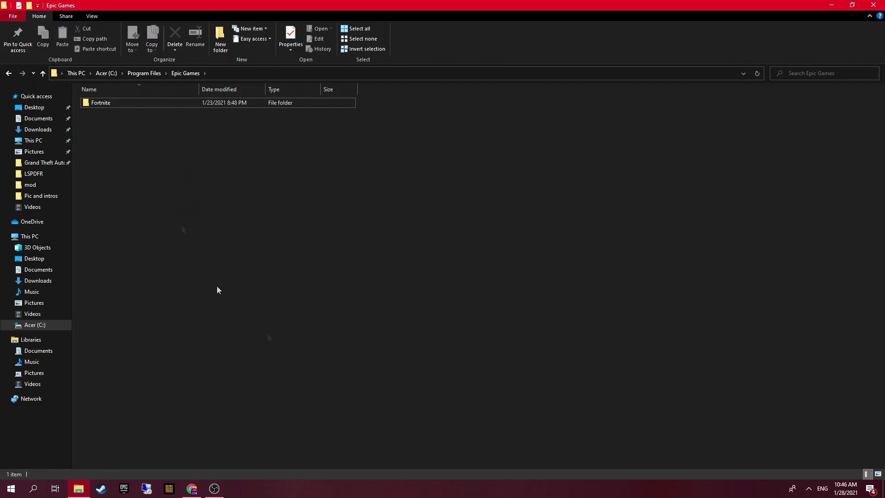
Step: Open C:\Program Files\Rockstar Games\Grand Theft Auto V, then return to the LSPDFR page
click(34, 140)
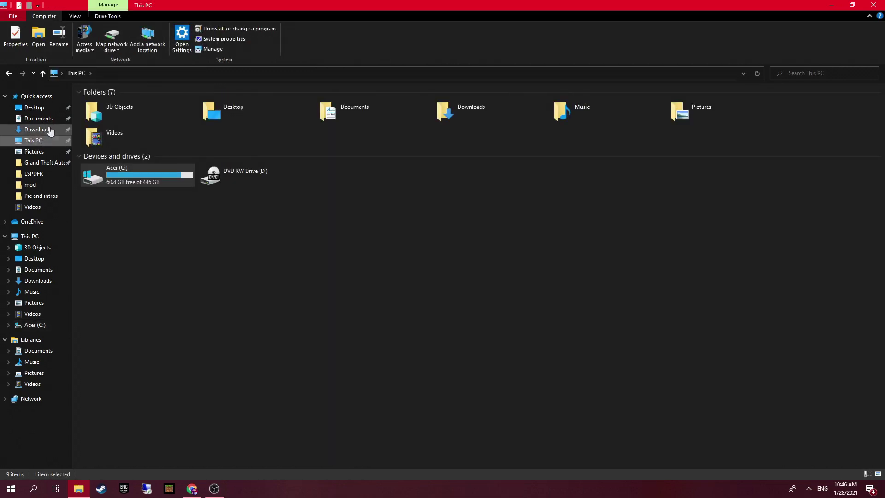
double_click(127, 176)
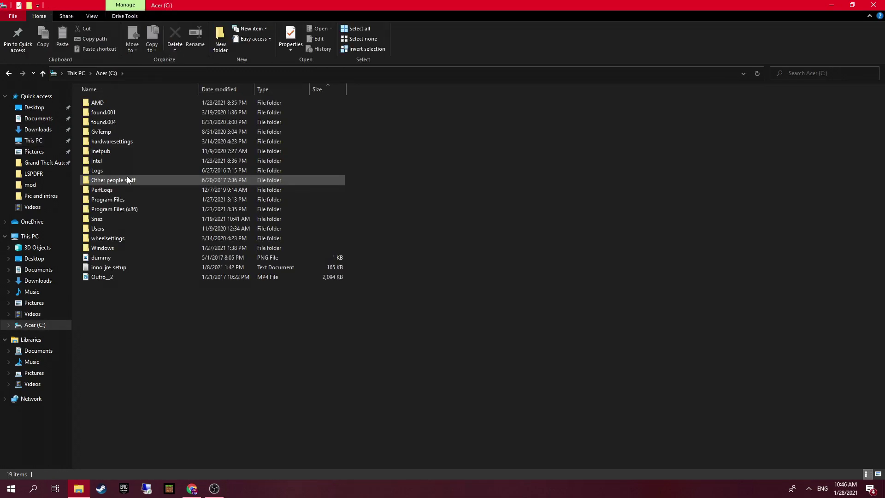
double_click(134, 199)
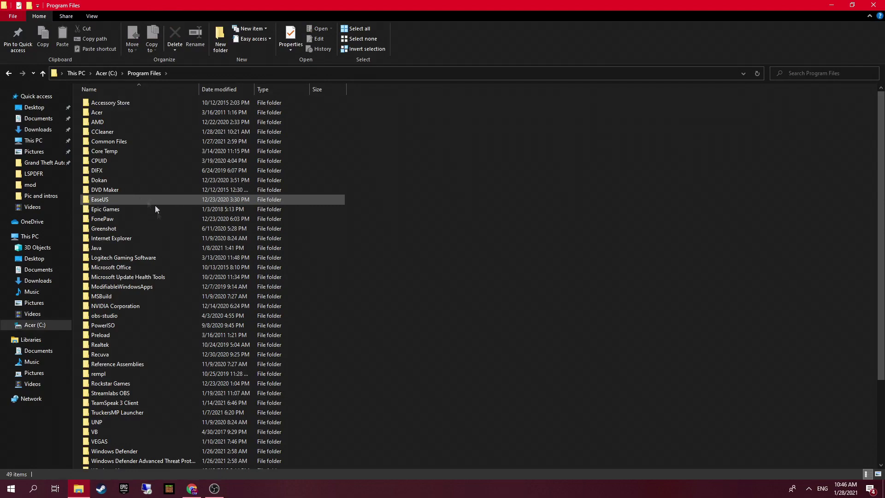
scroll(171, 155, down, 4)
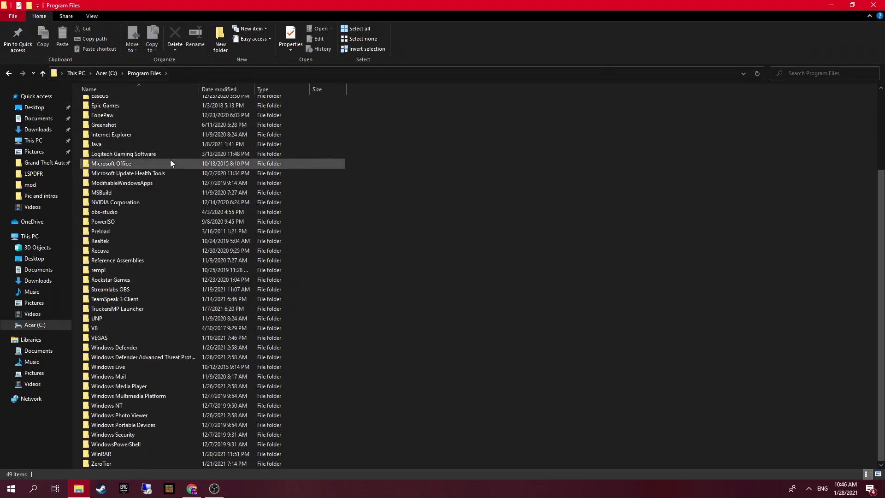
double_click(144, 278)
double_click(123, 119)
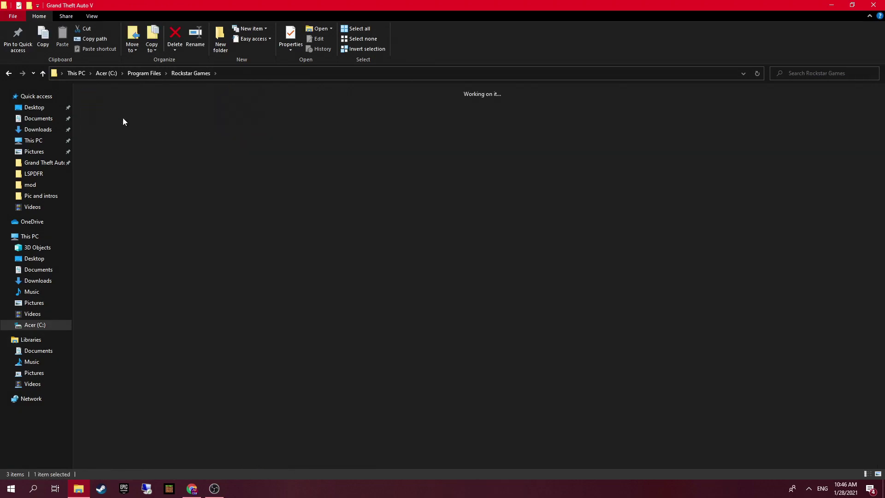
drag(608, 213, 157, 356)
right_click(433, 422)
click(539, 458)
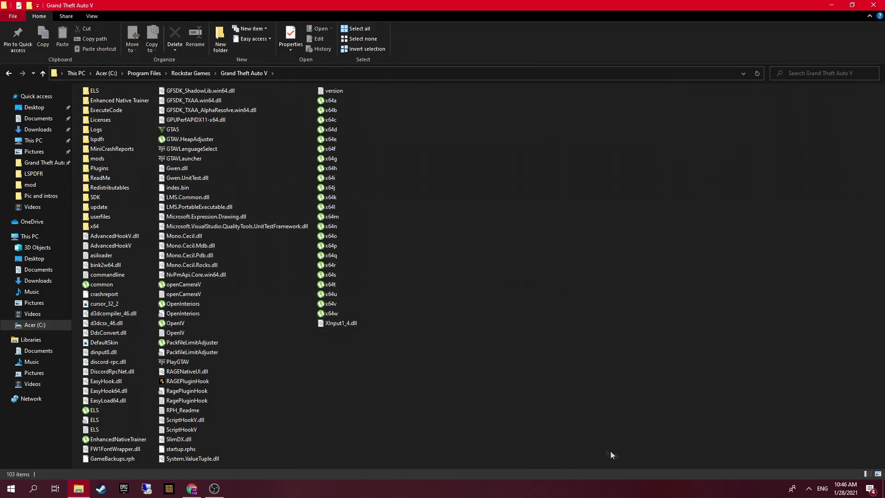
click(192, 490)
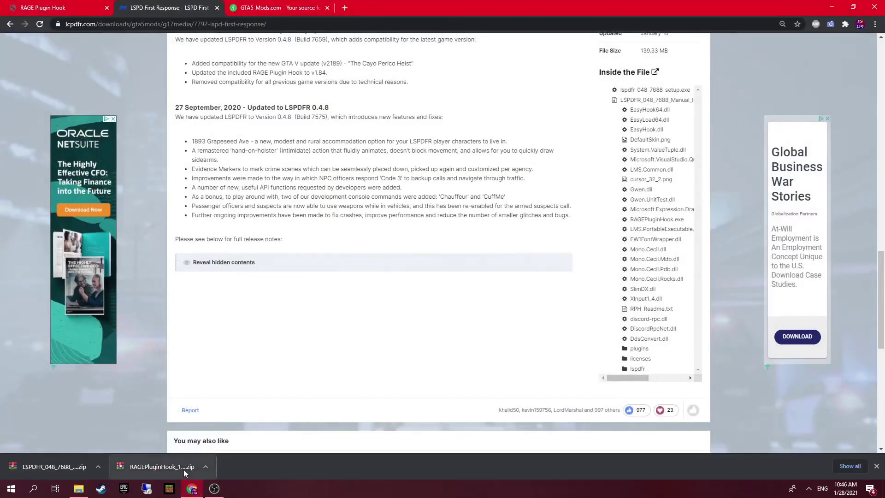
Step: Open the RAGE Plugin Hook and LSPDFR zips in WinRAR, then close the LSPDFR archive
click(179, 469)
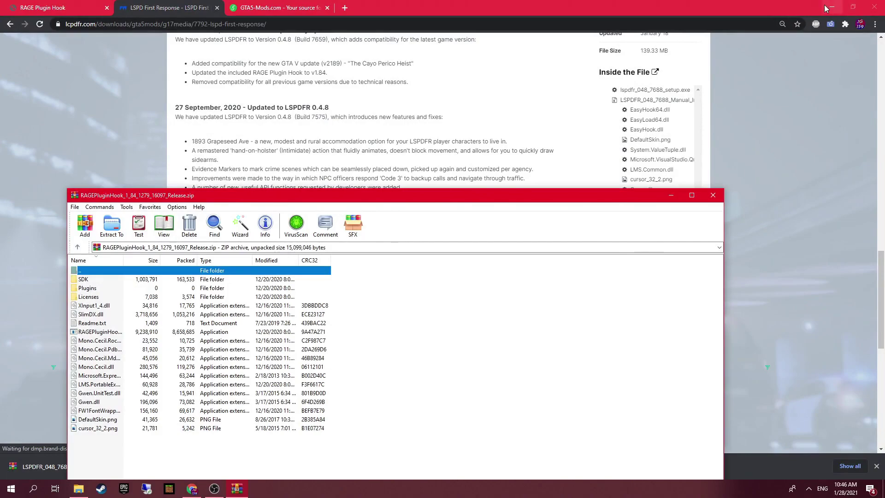
click(754, 5)
click(61, 464)
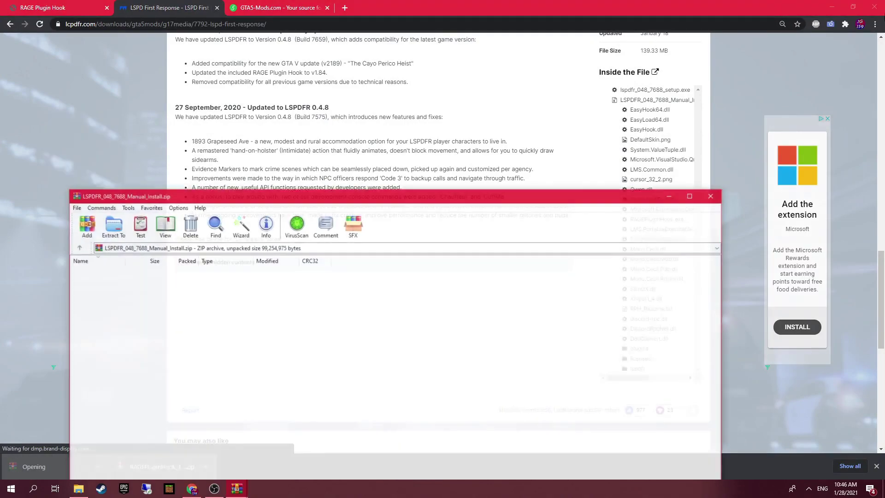
click(839, 4)
click(838, 4)
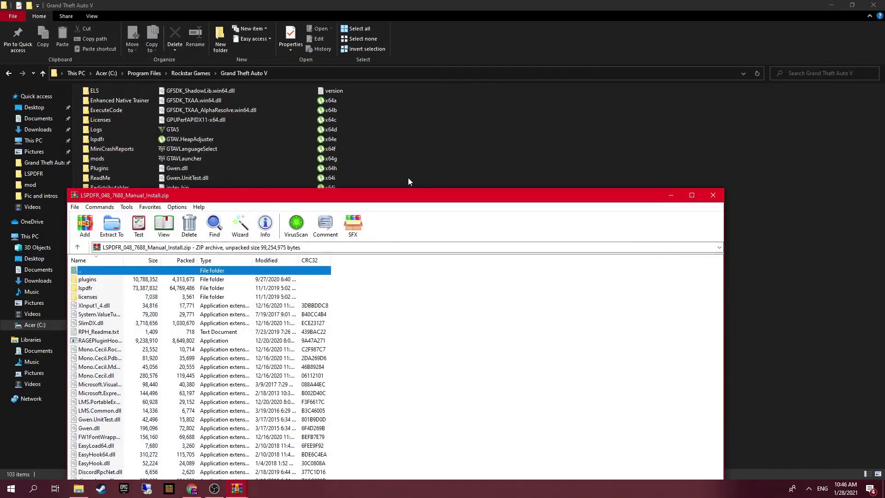
drag(373, 199, 717, 30)
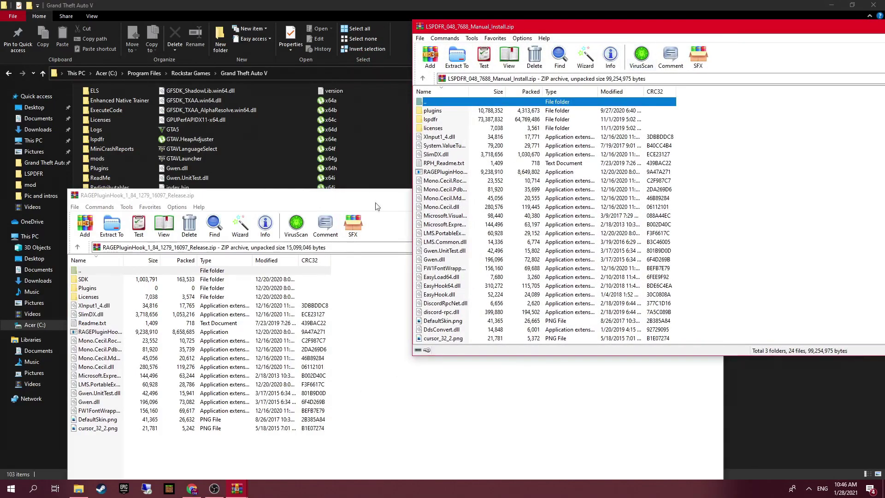
drag(376, 203, 825, 120)
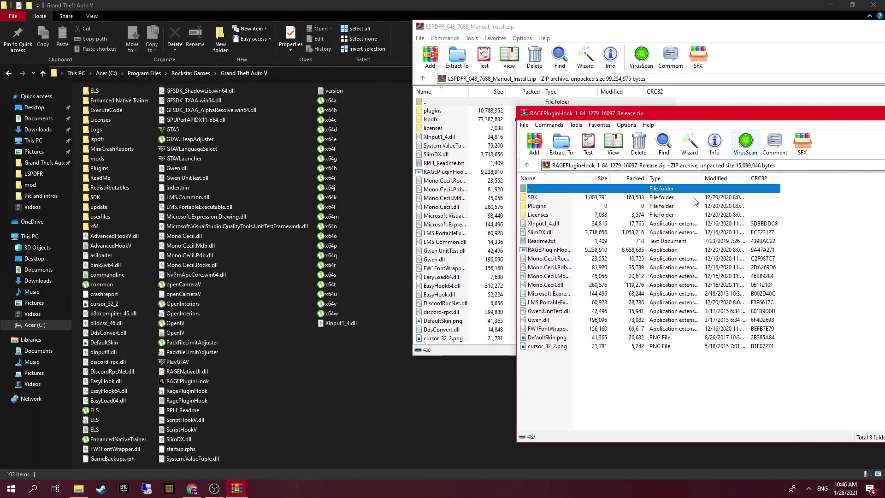
click(542, 206)
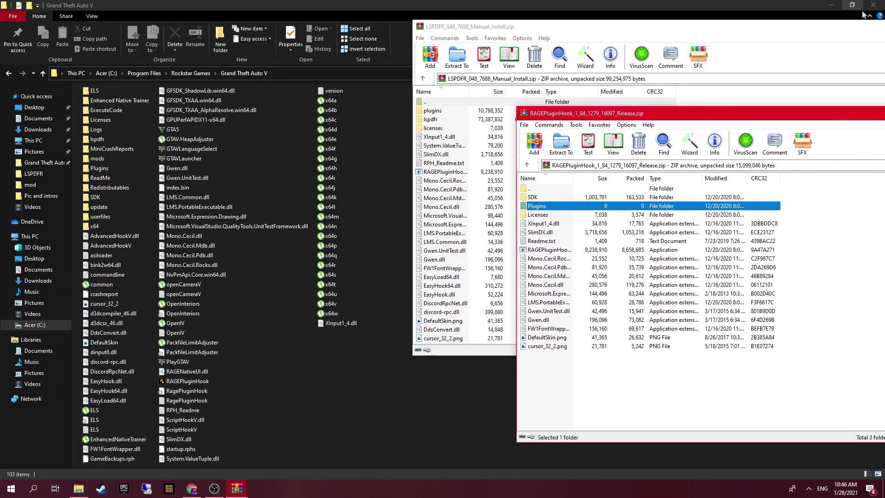
drag(855, 26, 590, 35)
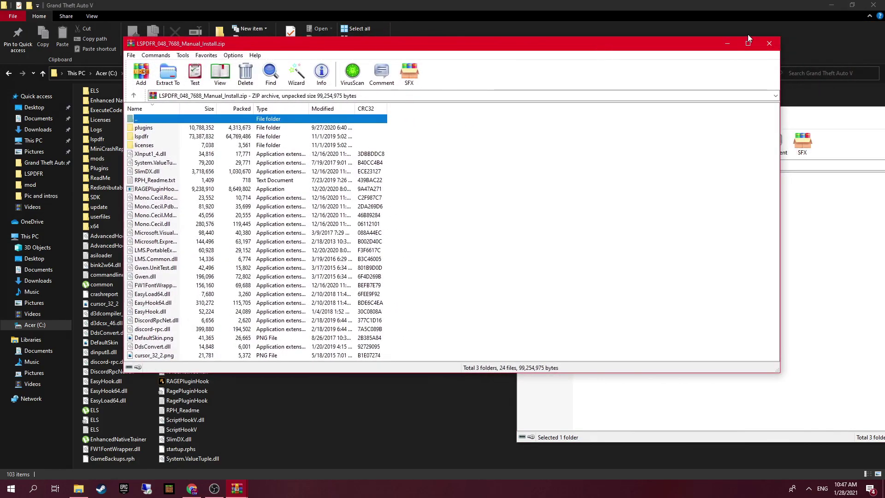
click(738, 33)
Step: Drag all RAGEPluginHook zip contents into the Grand Theft Auto V folder and close the archive
click(536, 199)
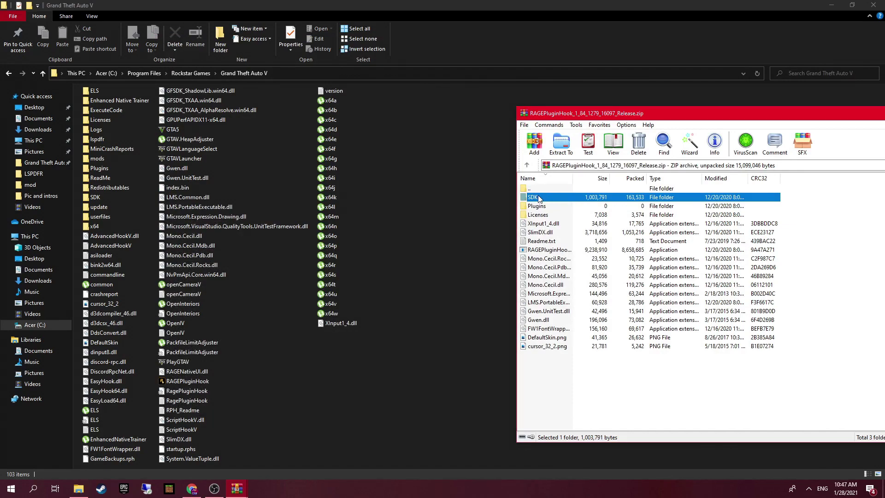
shift+click(557, 350)
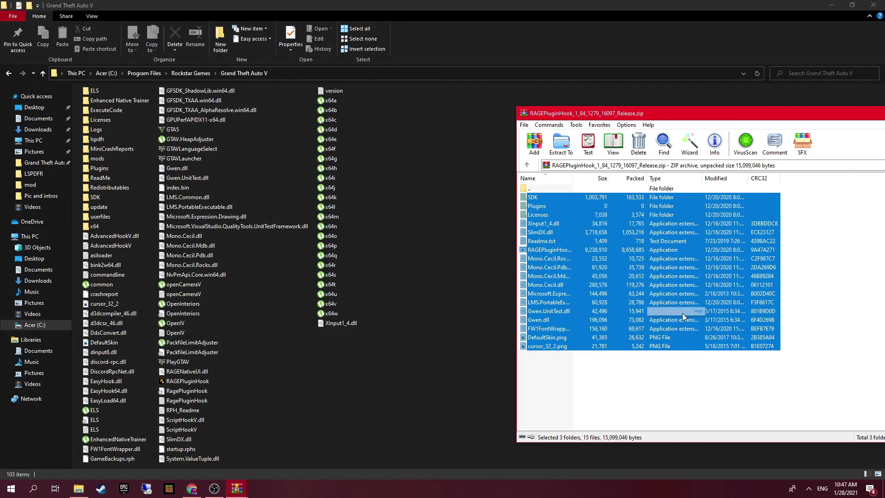
drag(680, 327, 370, 414)
drag(425, 428, 215, 398)
drag(330, 277, 394, 363)
drag(305, 352, 575, 382)
drag(670, 119, 595, 87)
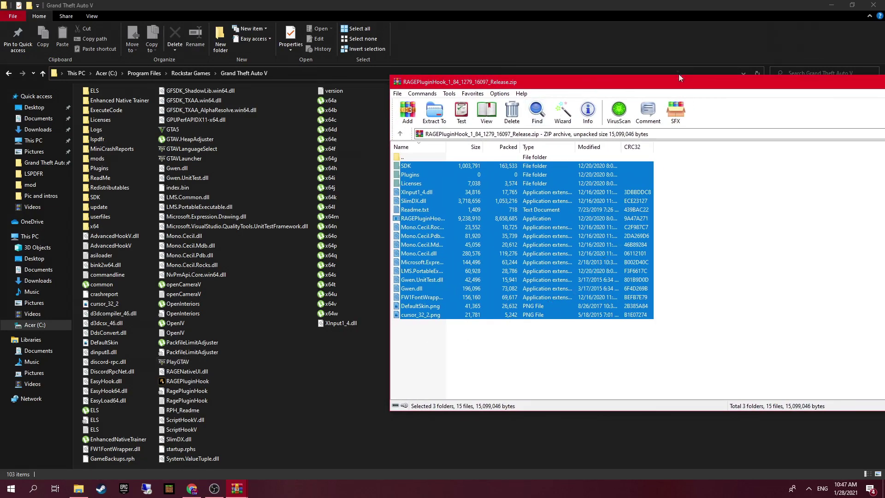
drag(662, 85, 371, 96)
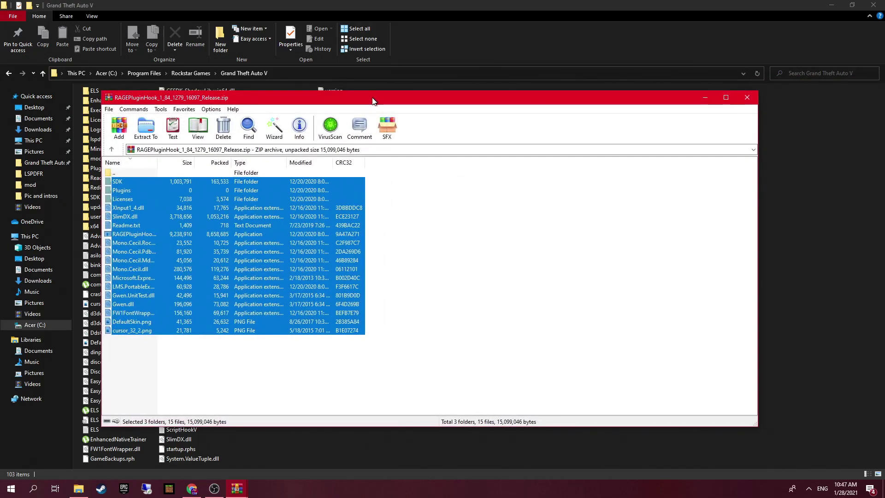
click(747, 94)
click(236, 488)
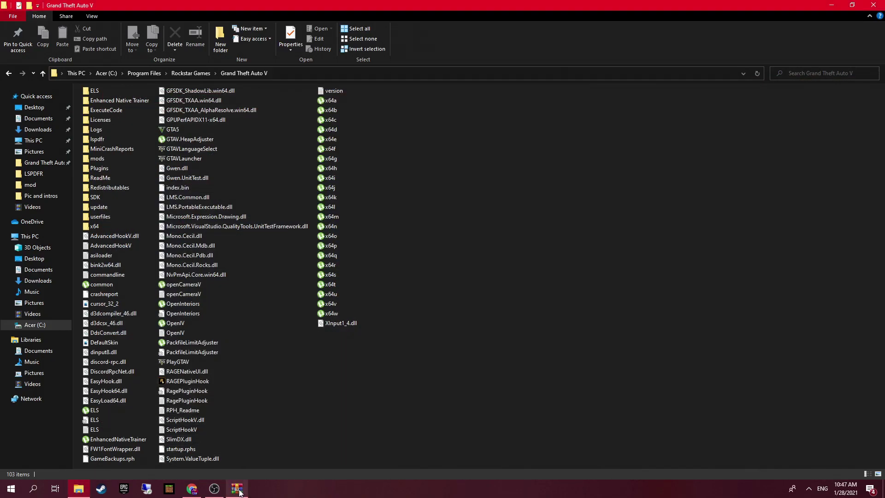
click(159, 128)
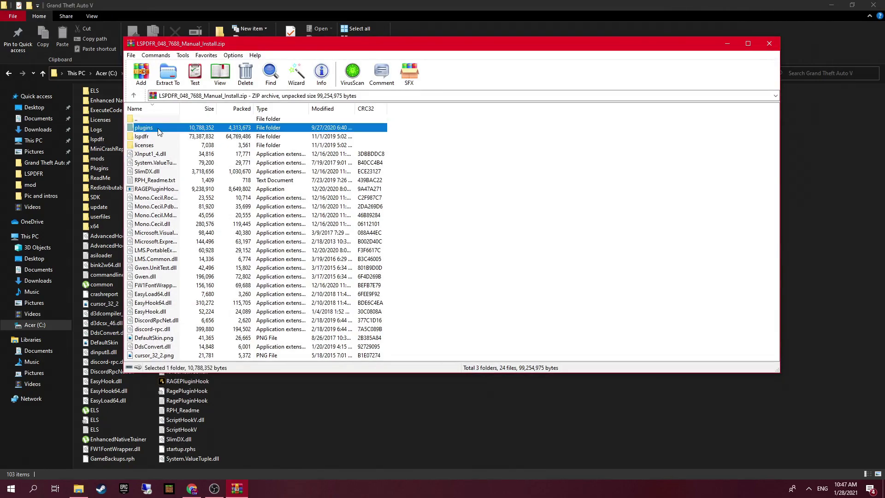
drag(227, 45, 617, 30)
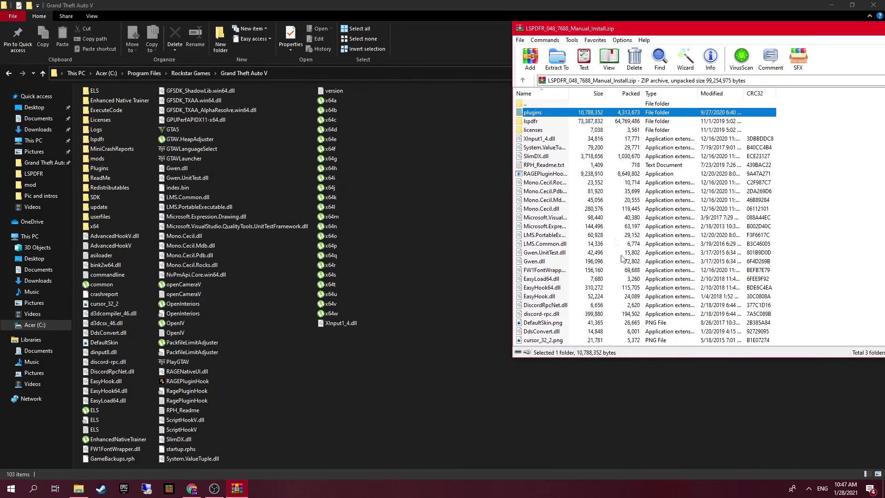
shift+click(554, 340)
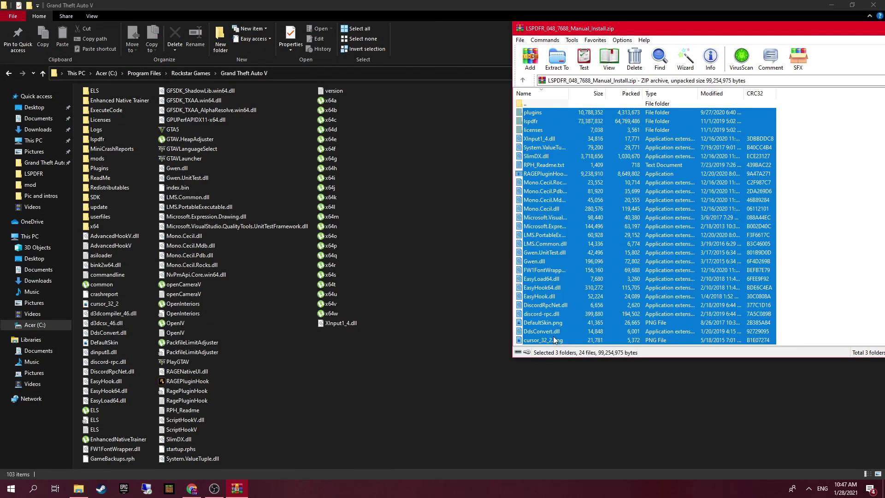
drag(640, 297, 581, 327)
drag(633, 269, 678, 161)
drag(696, 28, 325, 82)
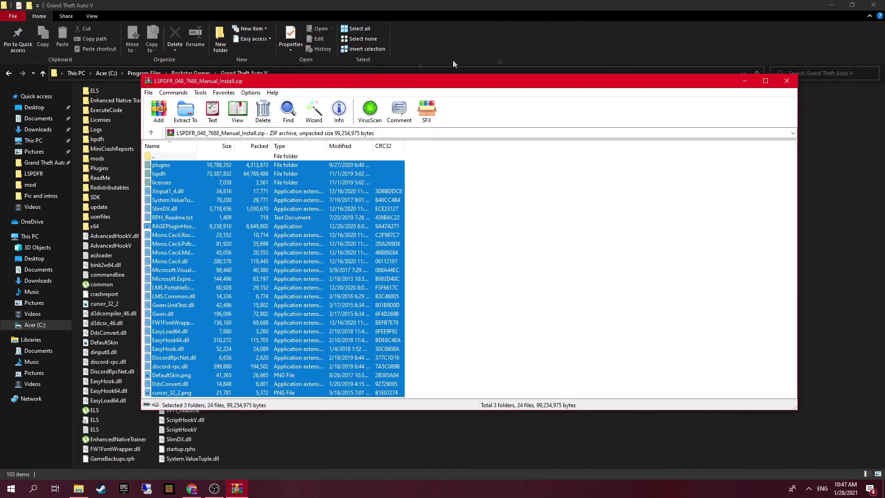
click(787, 81)
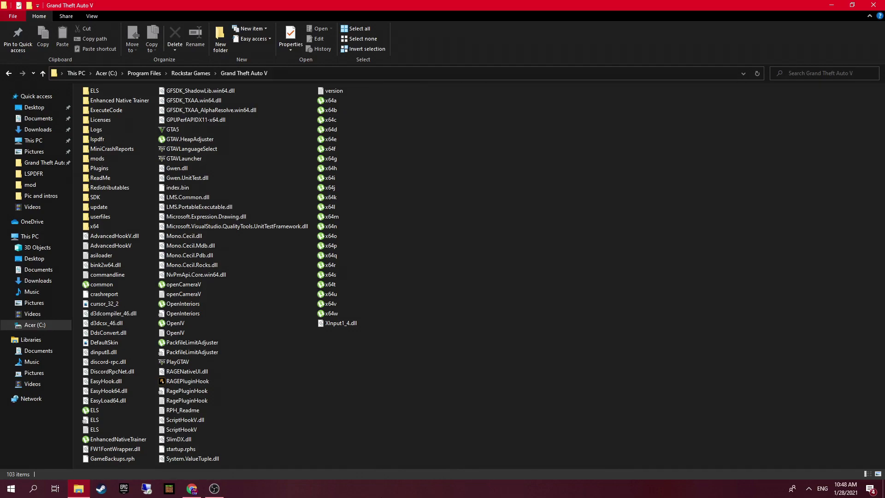
Step: Create a shortcut to RAGEPluginHook in the Grand Theft Auto V folder
click(181, 380)
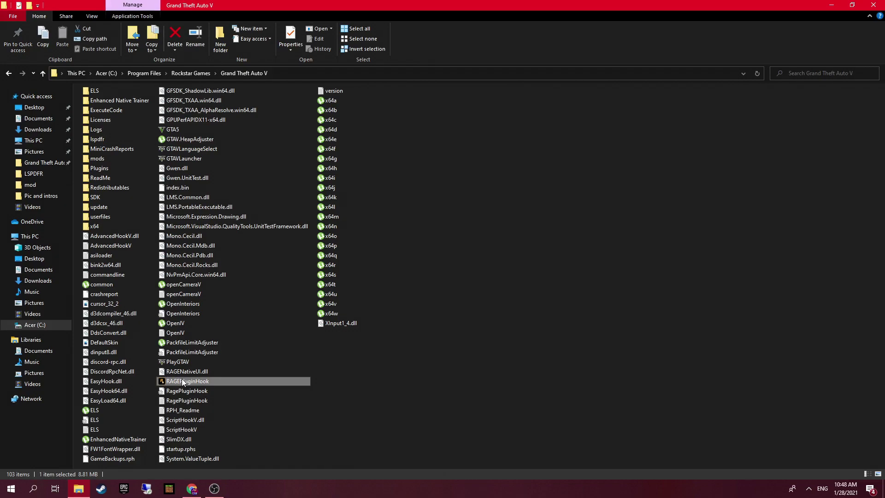
right_click(180, 380)
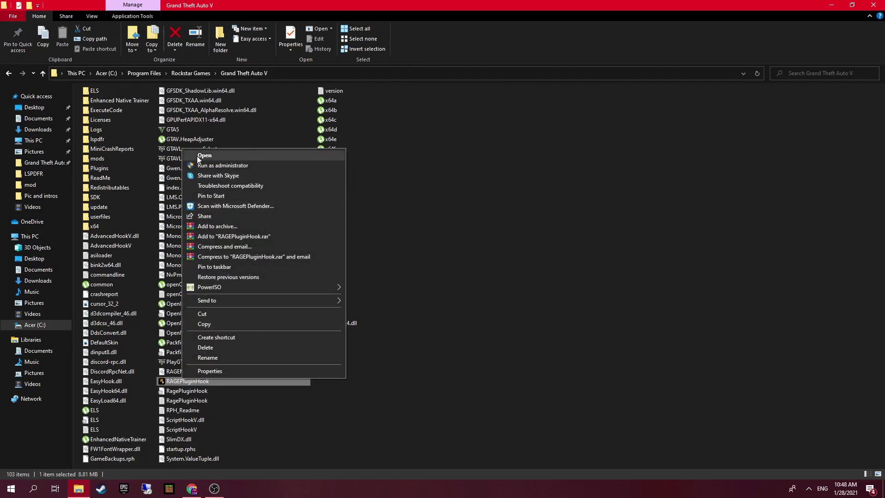
click(228, 337)
right_click(223, 339)
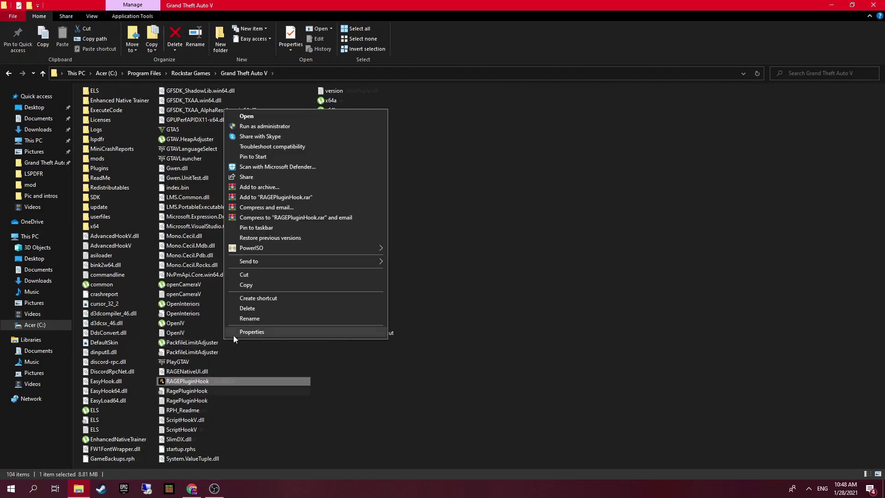
click(197, 386)
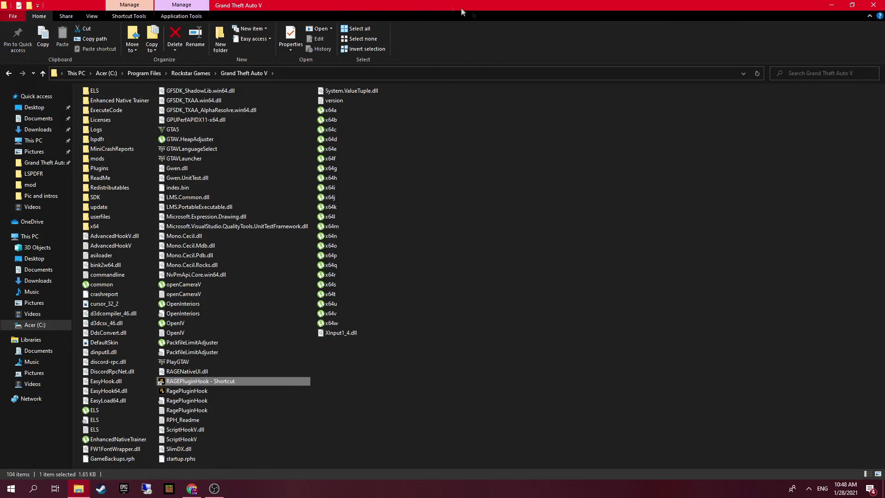
Step: Move the RAGEPluginHook shortcut to the desktop, replacing the existing one
double_click(446, 4)
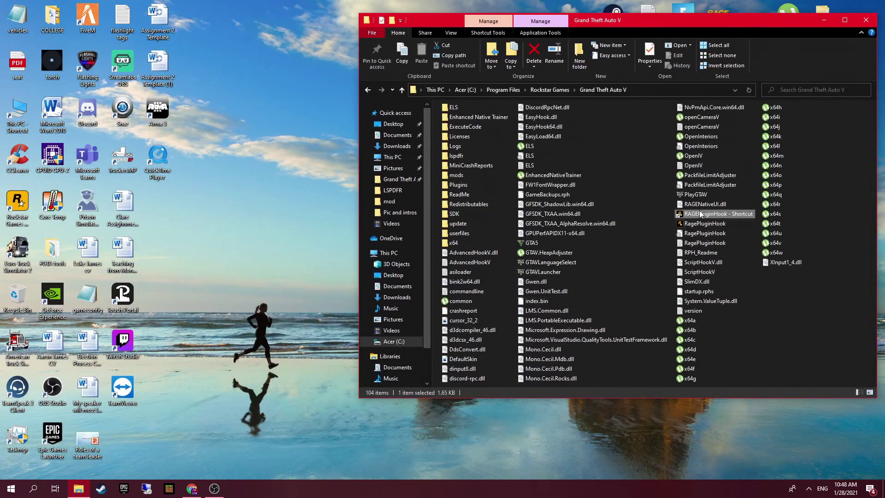
drag(701, 215, 193, 295)
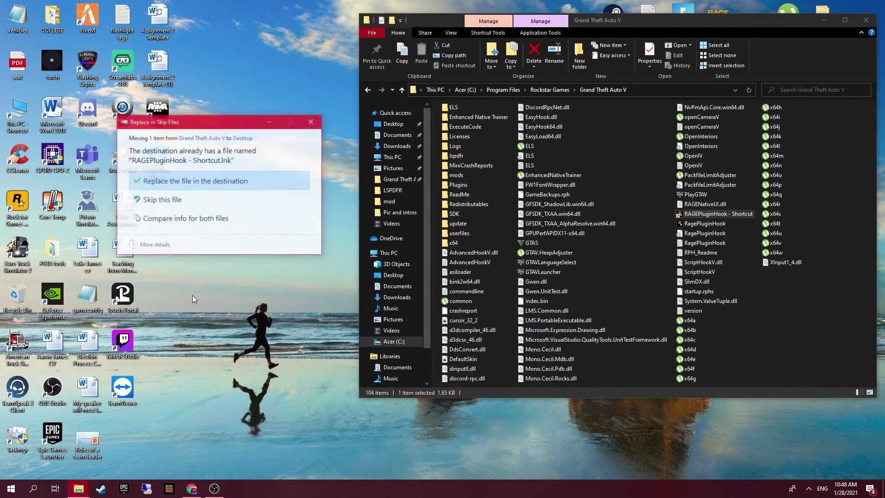
right_click(192, 295)
click(177, 179)
click(178, 180)
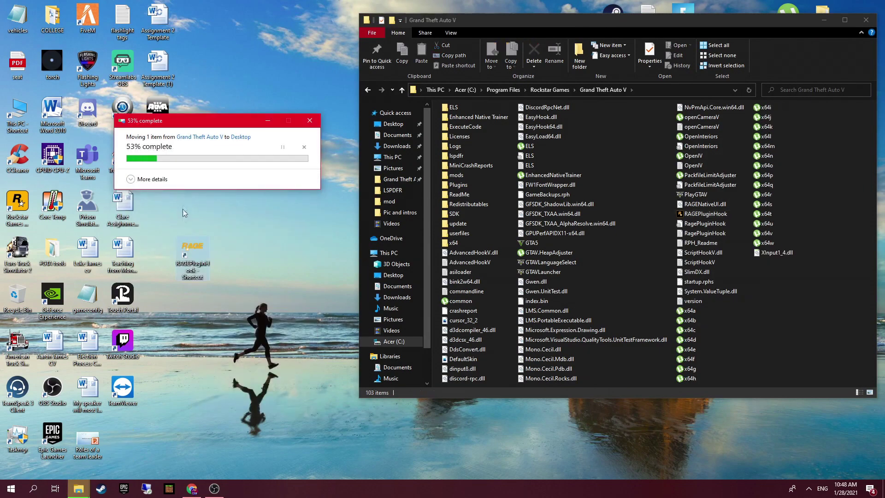
click(227, 262)
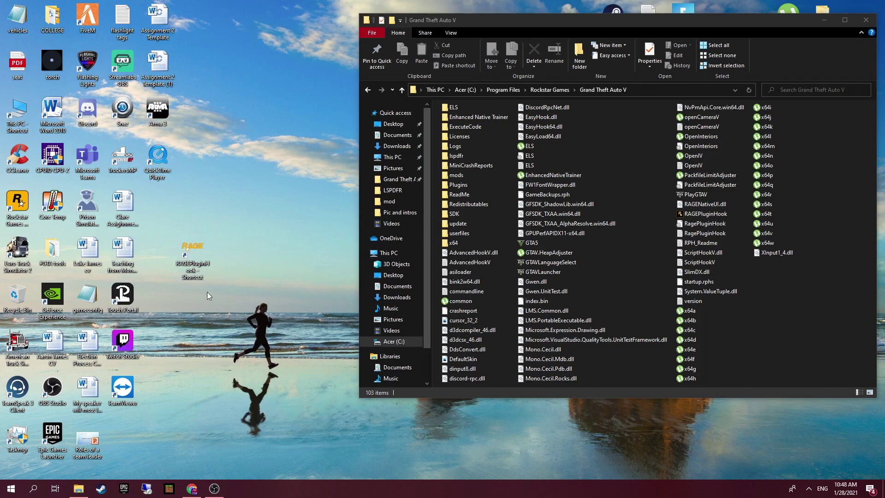
Step: Position the RAGEPluginHook shortcut beside the other desktop icons
drag(198, 277, 163, 211)
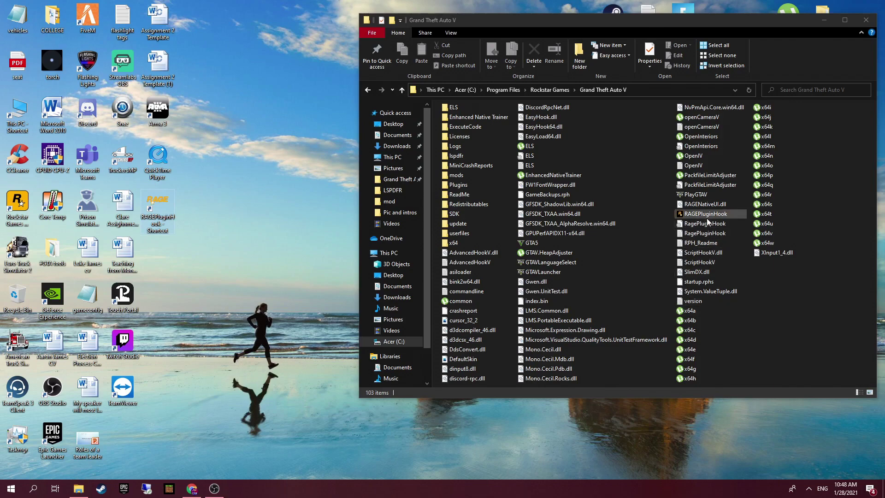
right_click(160, 217)
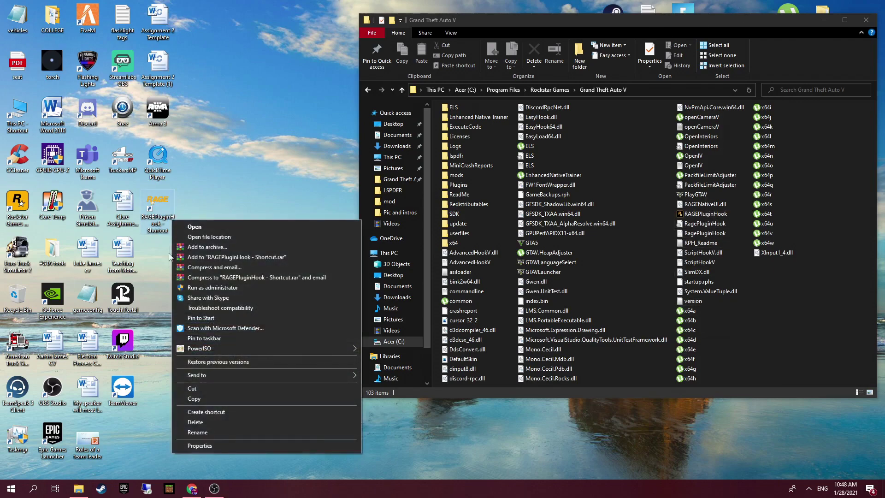
click(154, 290)
click(157, 215)
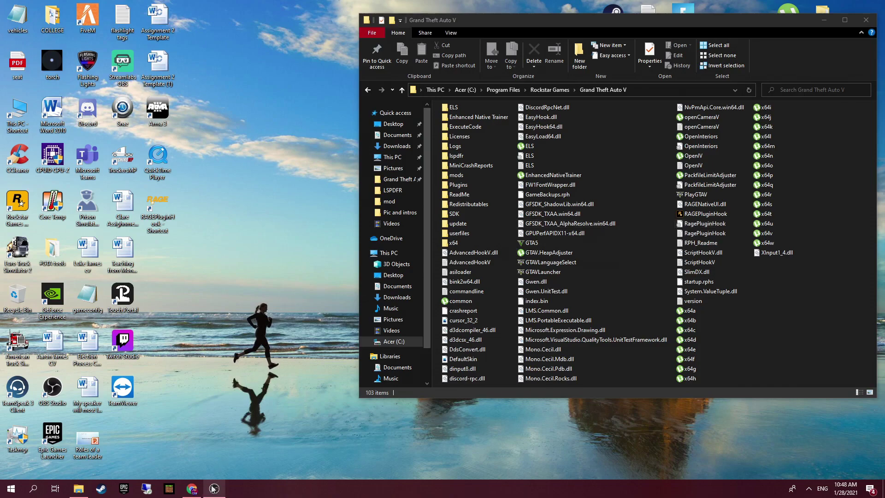
Step: Bring Chrome forward and close the GTA5-Mods.com tab
mouse_move(196, 493)
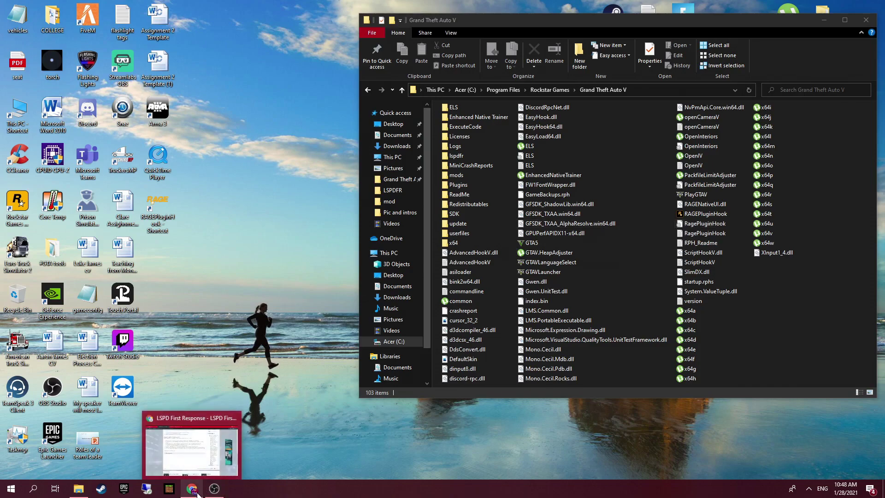
click(198, 493)
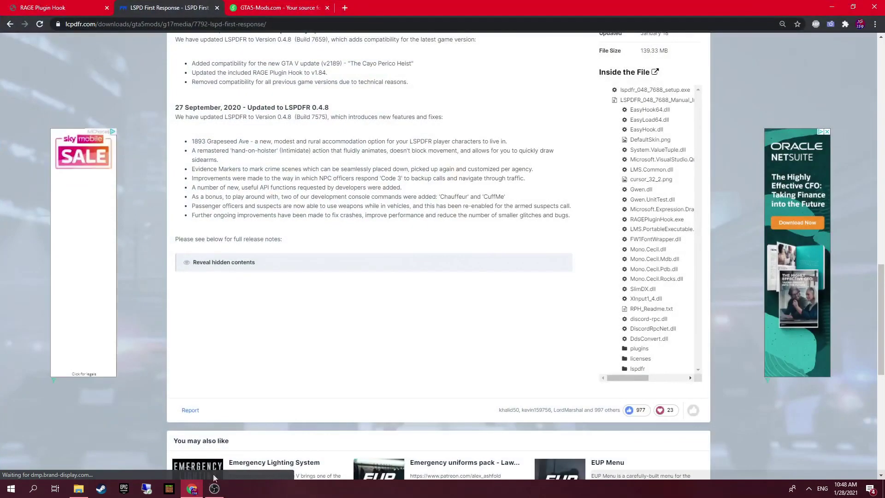
click(290, 7)
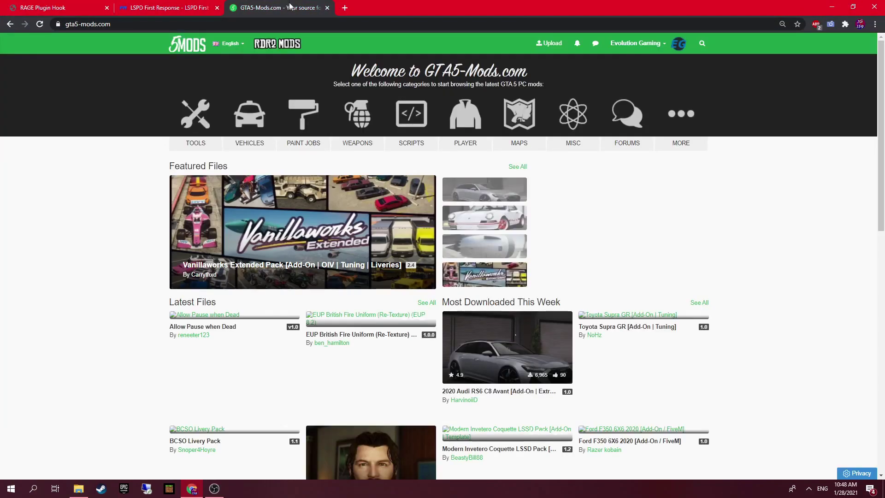
click(326, 8)
Step: Search 'script hook v' and open the Script Hook V page on dev-c.com
click(234, 8)
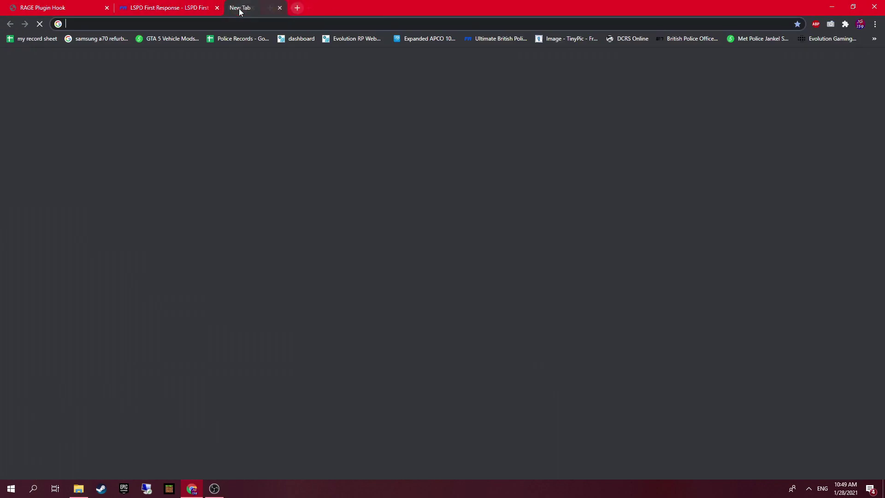
text(scr)
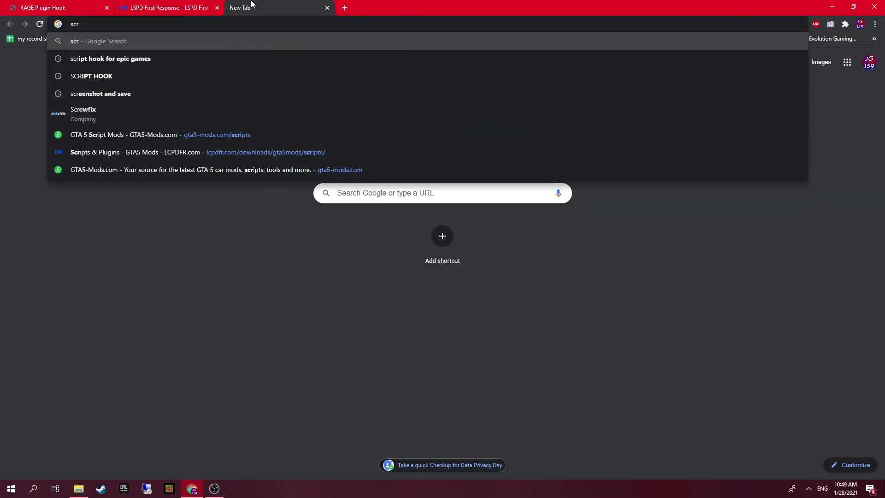
text(ipt hook )
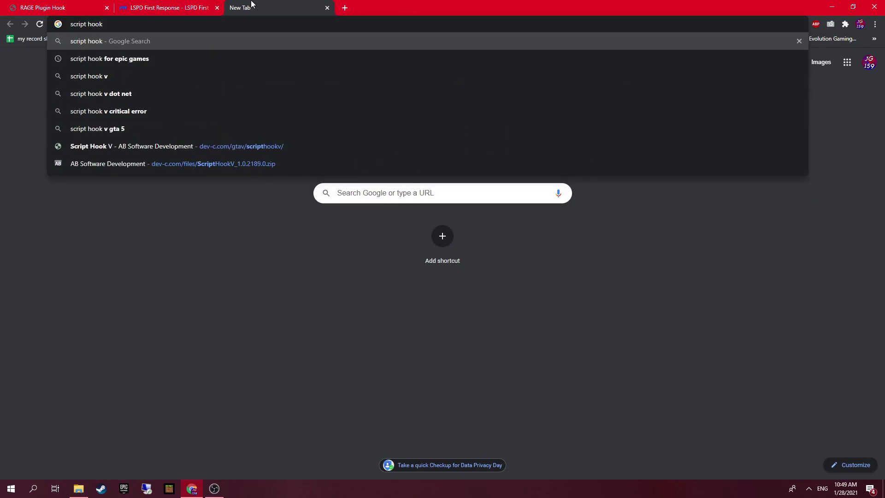
text(v)
key(Return)
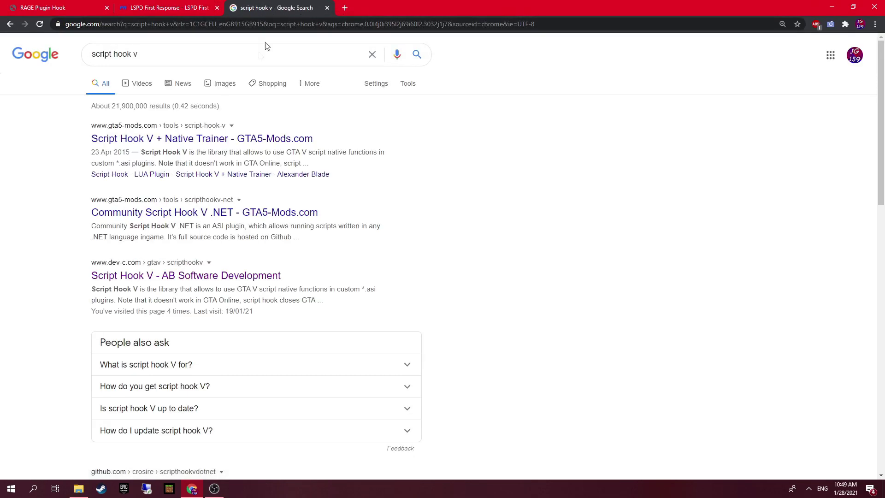
click(154, 278)
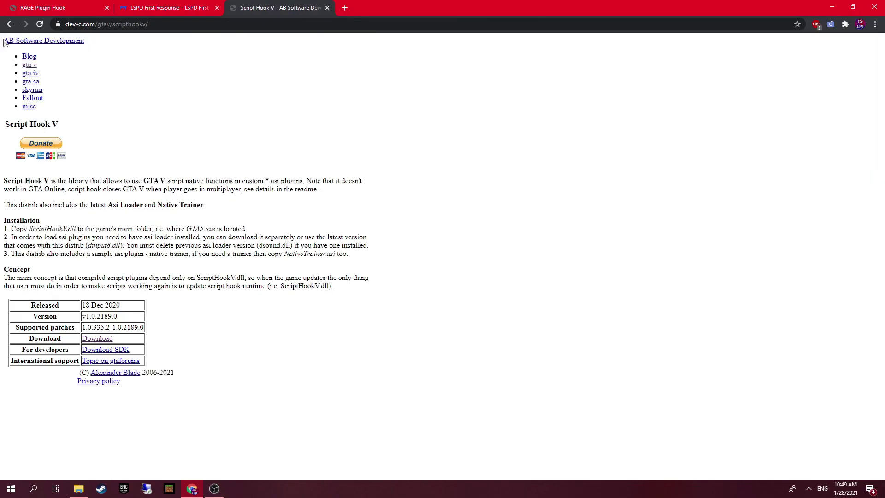
click(28, 65)
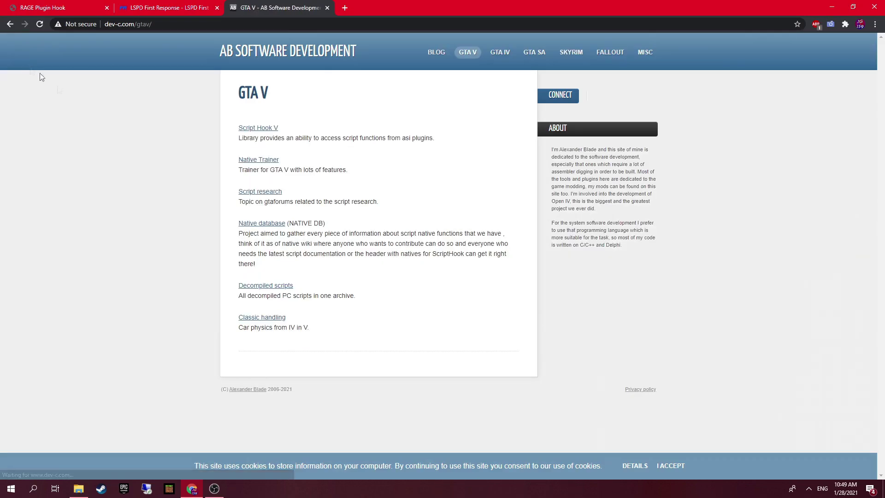
click(265, 130)
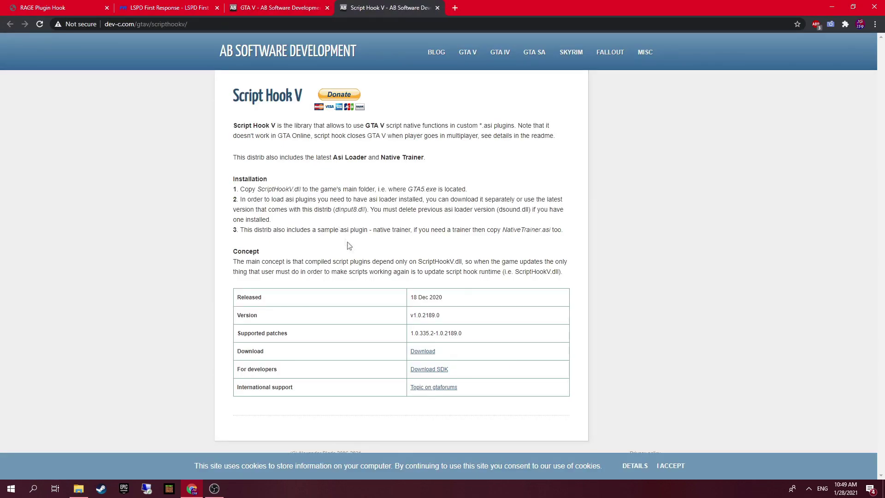
Step: Download the ScriptHookV_1.0.2189.0 zip, dated 18 Dec 2020, and open it in WinRAR
drag(412, 295, 481, 302)
click(482, 303)
right_click(485, 303)
click(451, 324)
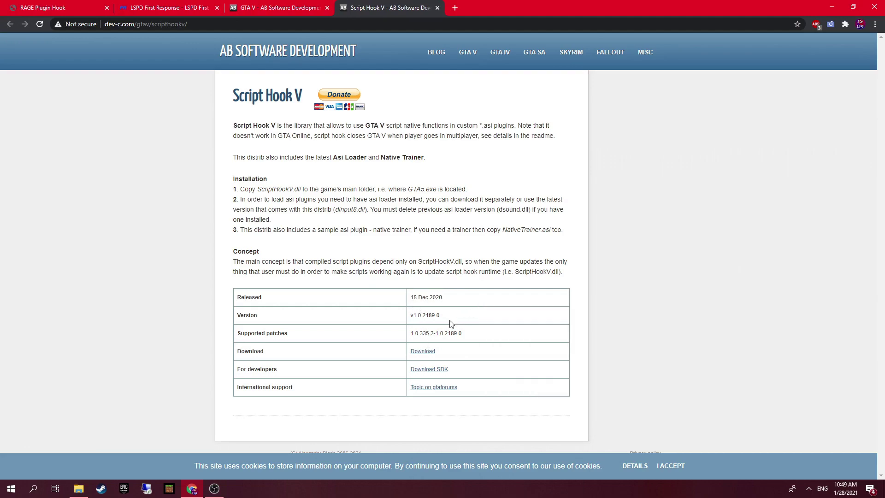
click(423, 352)
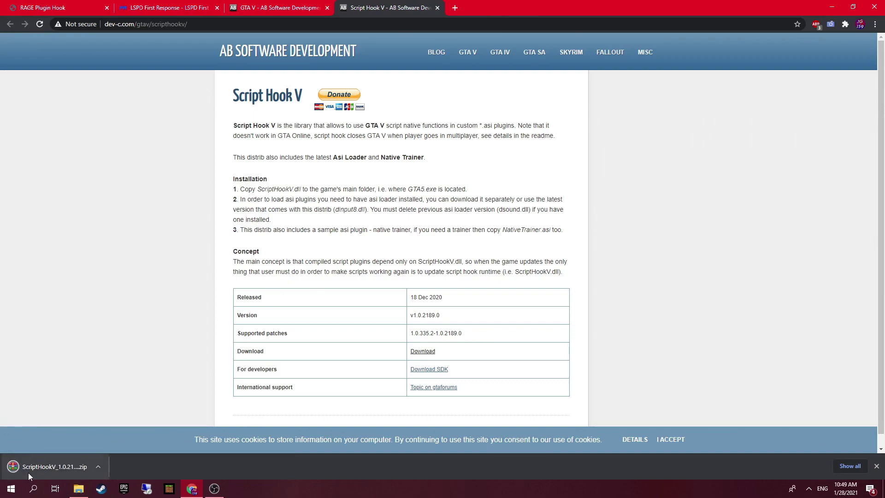
click(29, 471)
click(79, 488)
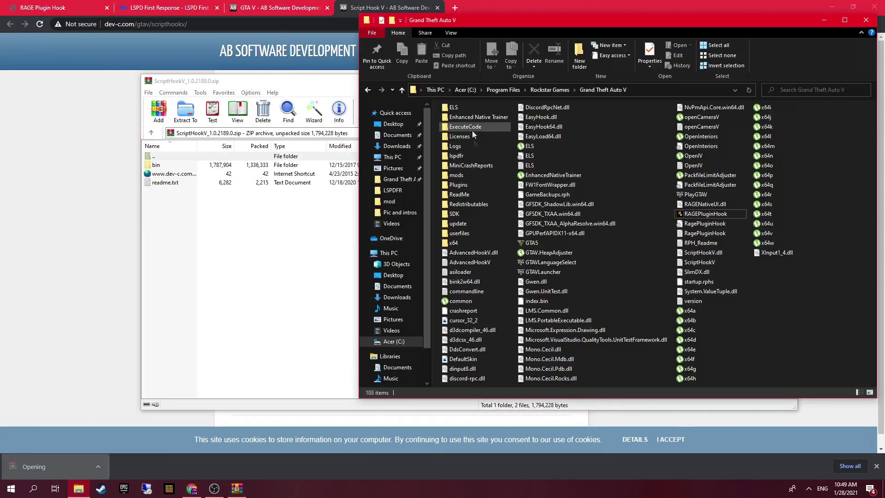
Step: Copy ScriptHookV.dll, NativeTrainer.asi and dinput8.dll into the game folder, replacing existing copies
double_click(173, 166)
click(174, 166)
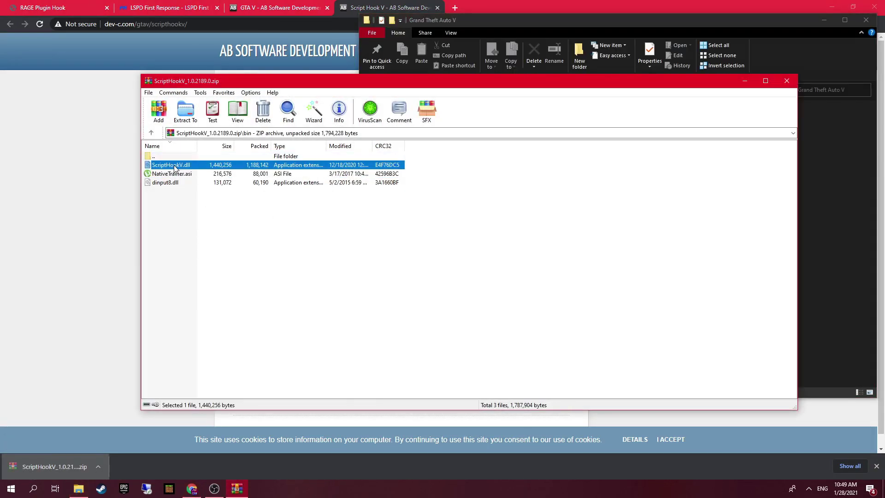
shift+click(173, 184)
drag(173, 184, 853, 272)
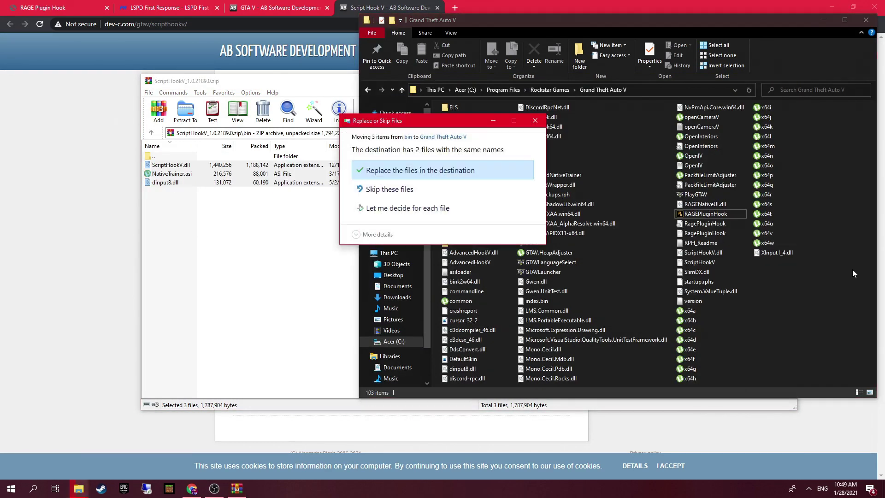
click(447, 171)
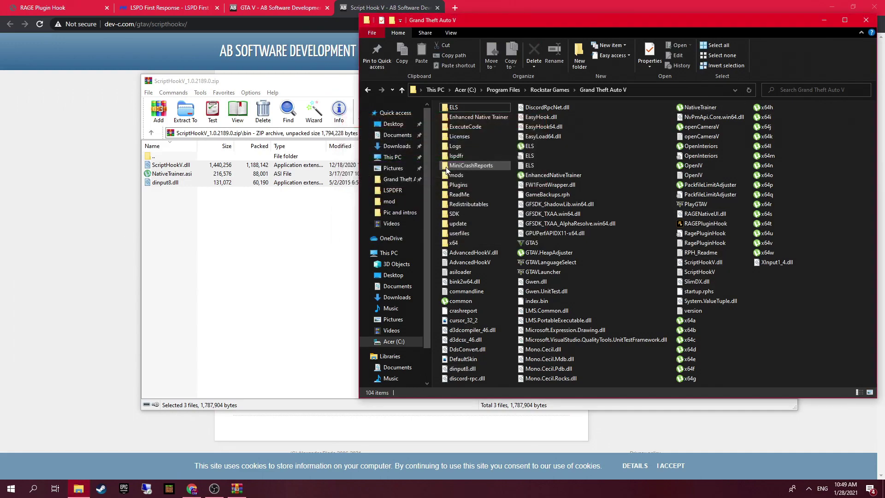
Step: Close the Script Hook V archive and delete NativeTrainer from the Grand Theft Auto V folder
click(271, 259)
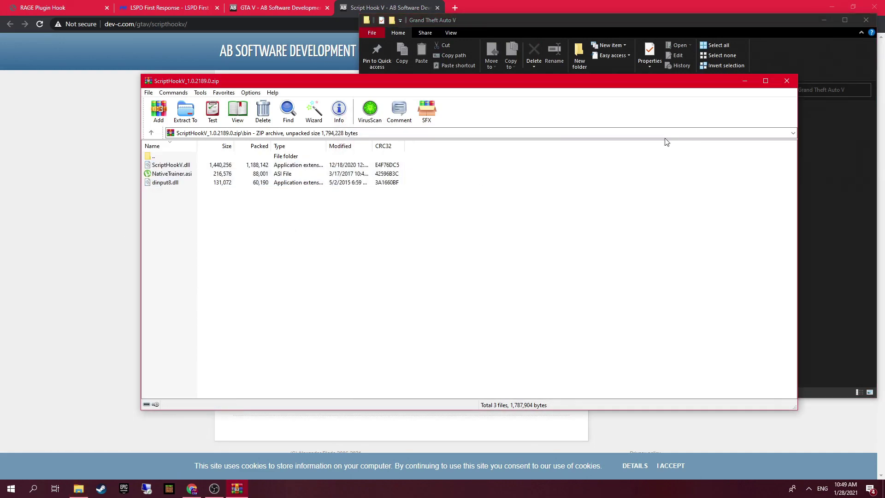
click(225, 174)
click(792, 85)
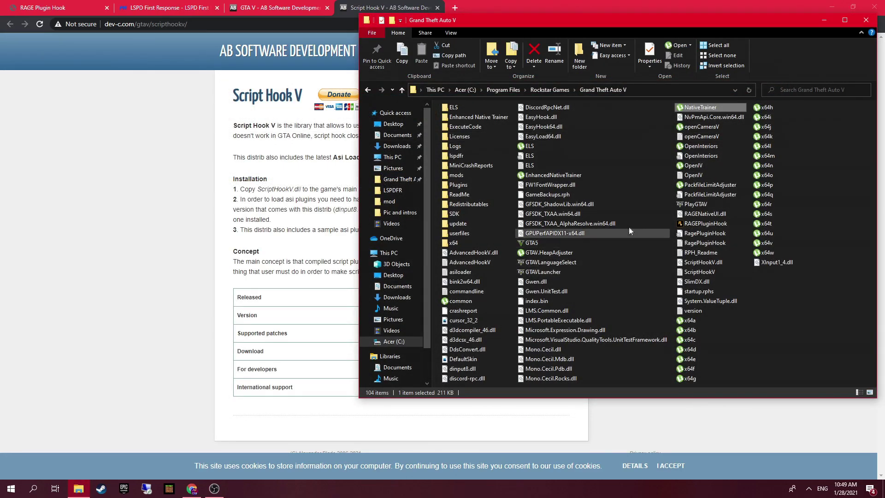
right_click(701, 106)
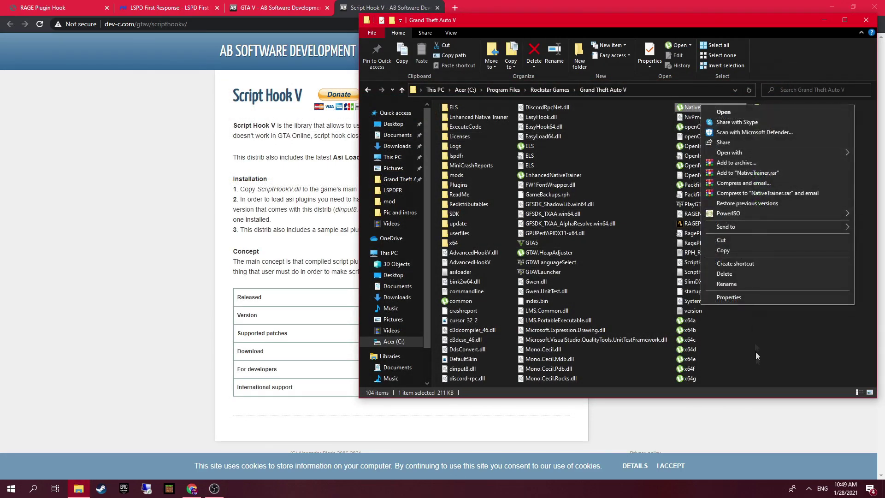
click(723, 274)
Step: Search Google for 'enhanced native trainer' from the Script Hook V page's address bar
click(86, 217)
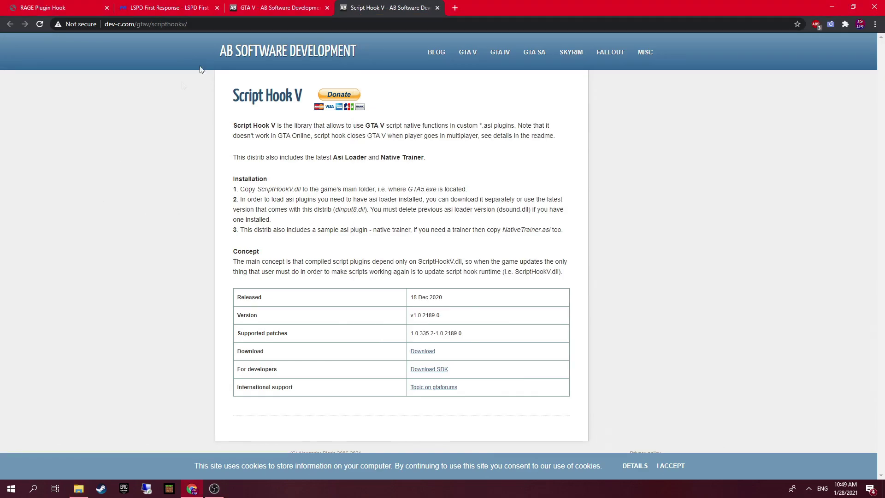
click(320, 23)
text(en)
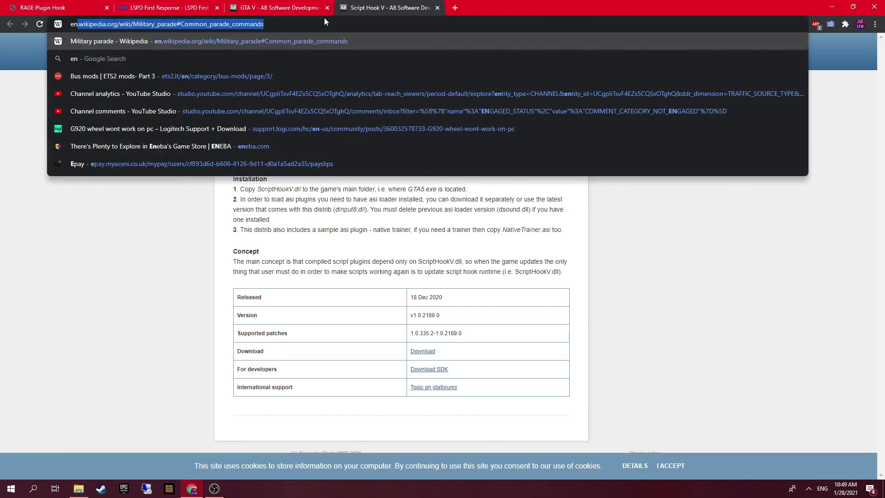
text(agnced)
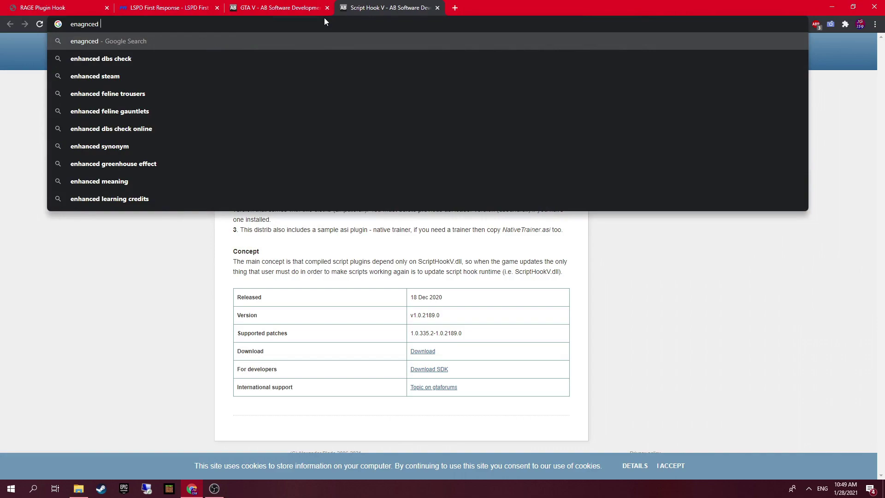
key(Left)
key(Left)
key(Left)
key(Left)
key(Left)
key(BackSpace)
key(BackSpace)
text(ha)
key(End)
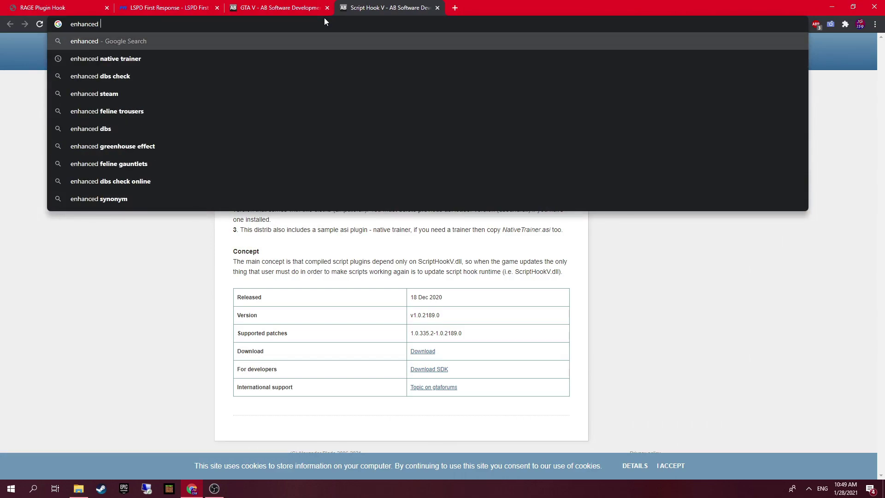
key(Down)
key(Return)
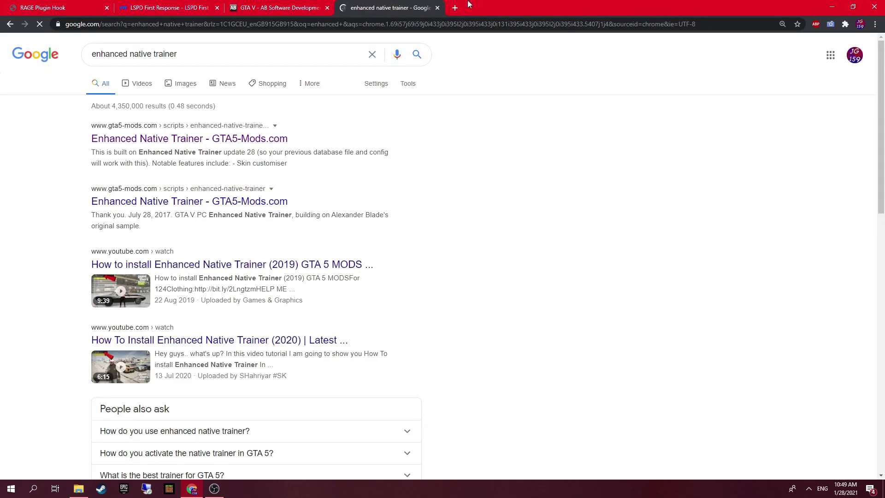
Step: Download the Enhanced Native Trainer 47.1 zip from GTA5-Mods.com and open it in WinRAR
click(131, 142)
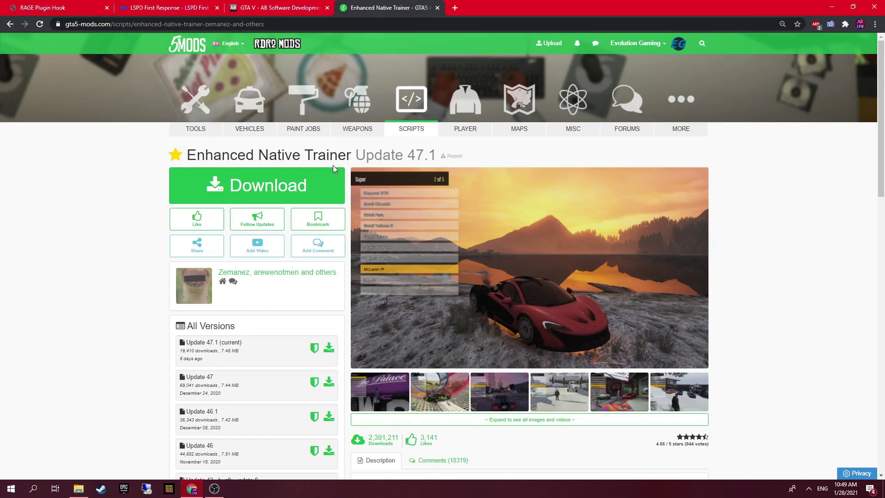
click(324, 179)
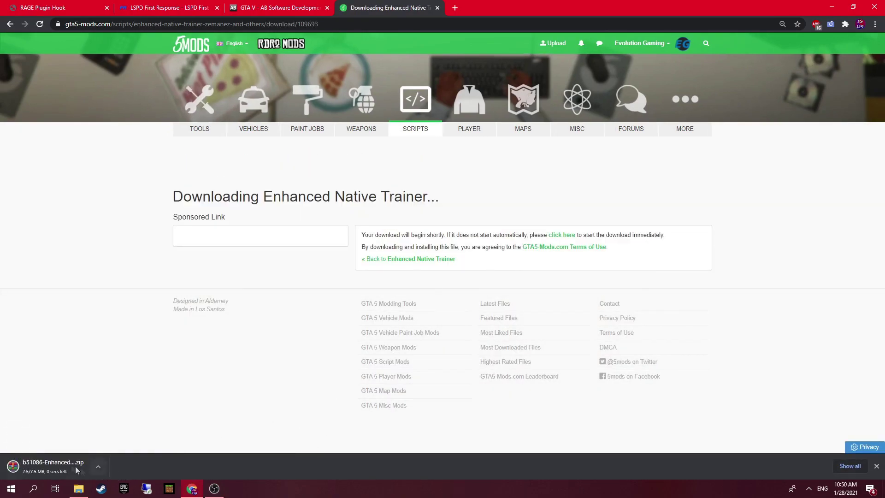
click(42, 470)
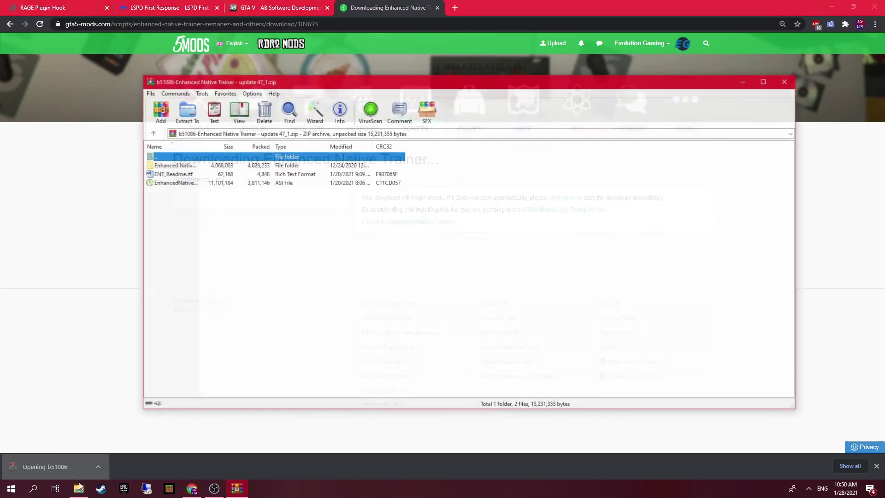
Step: Drag the trainer folder and EnhancedNativeTrainer.asi from WinRAR into the Grand Theft Auto V folder
mouse_move(170, 183)
mouse_down()
mouse_move(163, 192)
mouse_move(174, 187)
mouse_up()
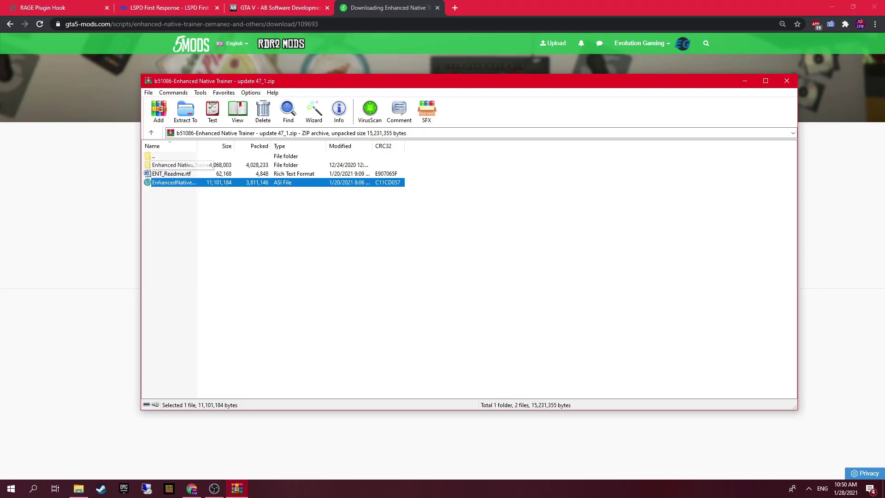
click(78, 488)
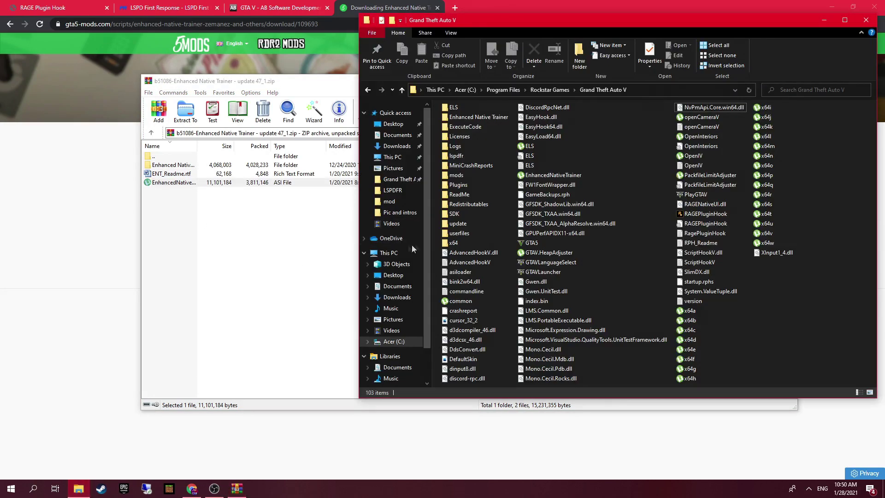
click(207, 185)
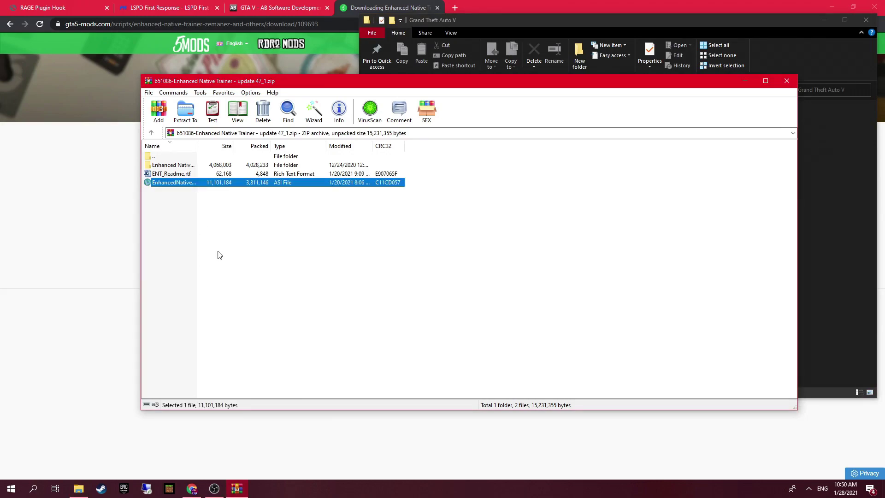
ctrl+click(186, 165)
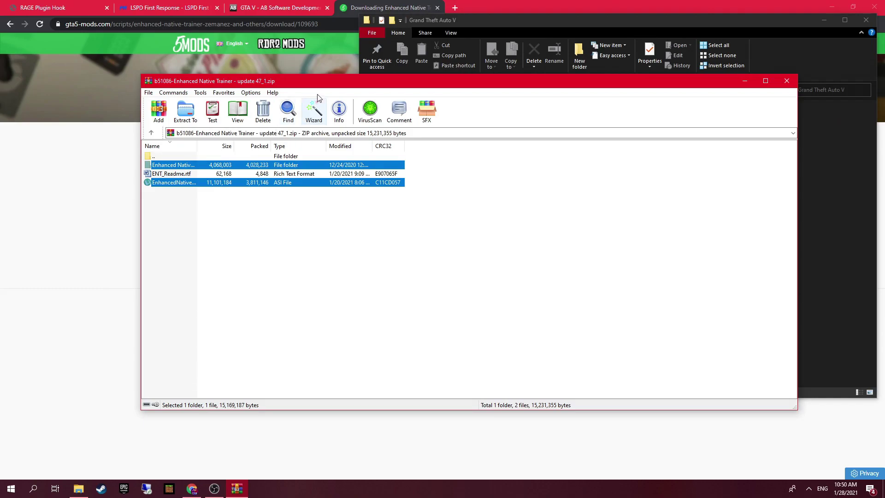
drag(306, 167, 336, 184)
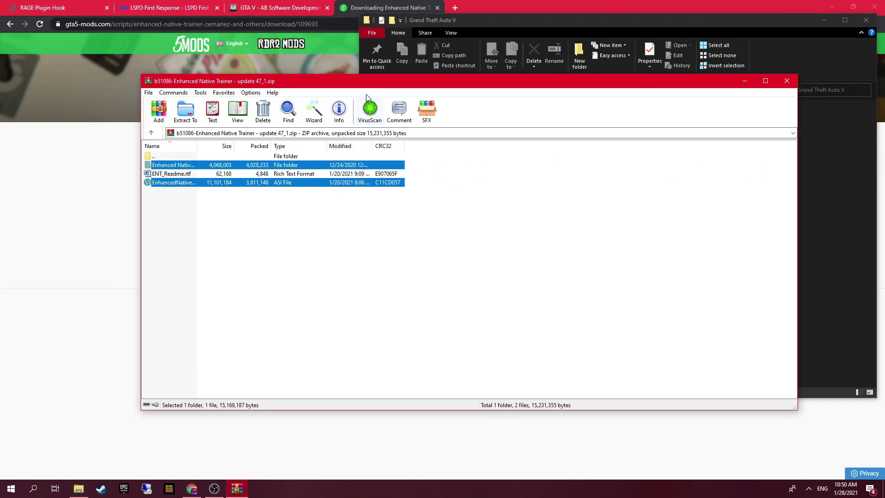
drag(368, 85, 232, 14)
drag(683, 26, 729, 13)
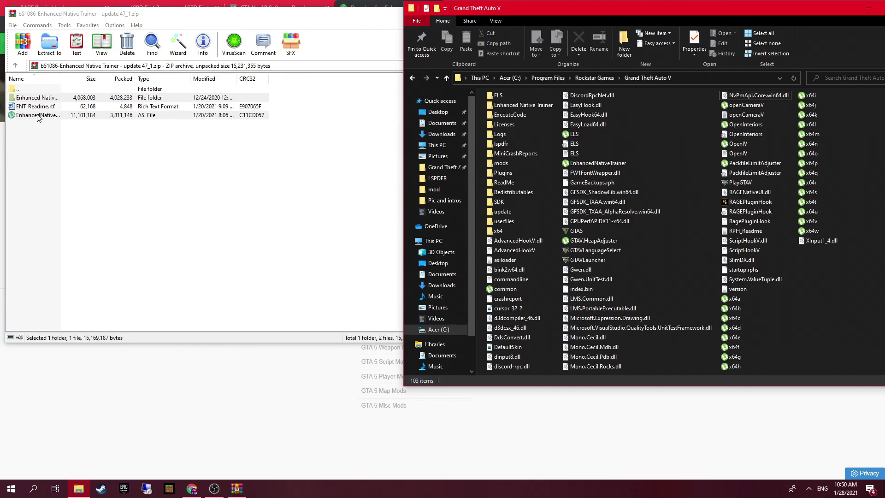
drag(39, 115, 620, 201)
drag(476, 217, 604, 151)
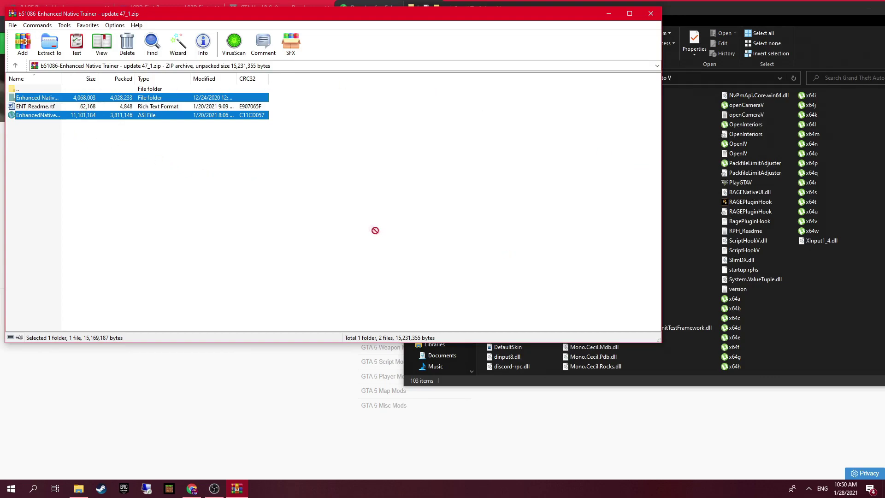
Step: Close the trainer archive in WinRAR and the Grand Theft Auto V Explorer window
click(649, 17)
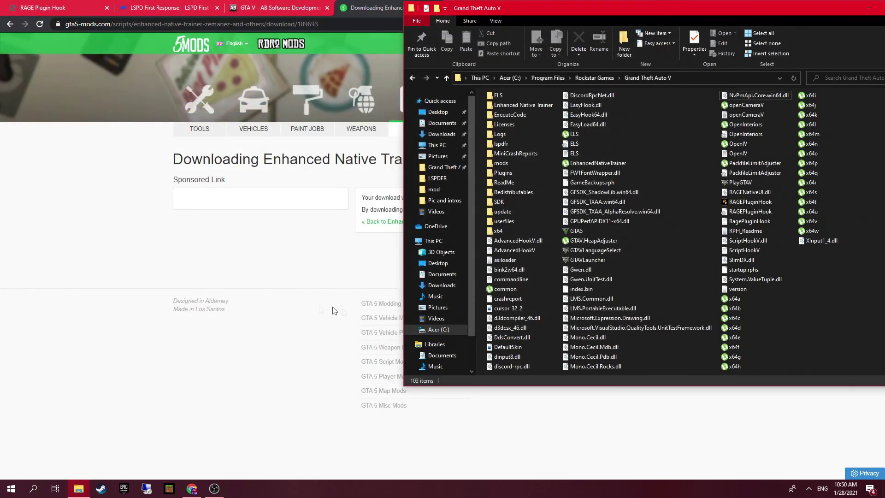
drag(541, 309, 800, 281)
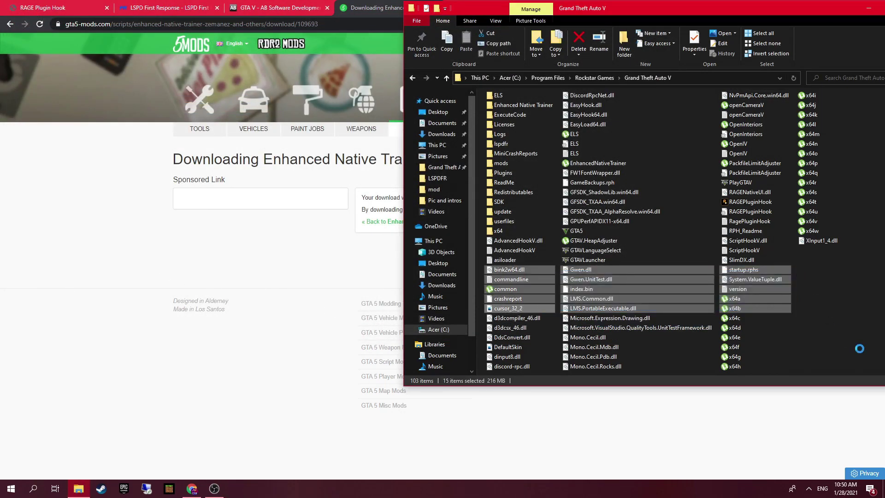
click(859, 344)
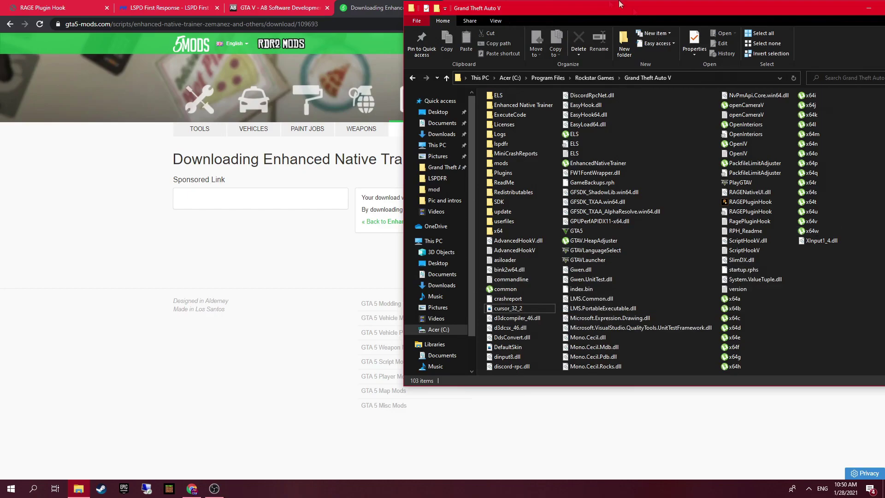
drag(605, 13, 265, 92)
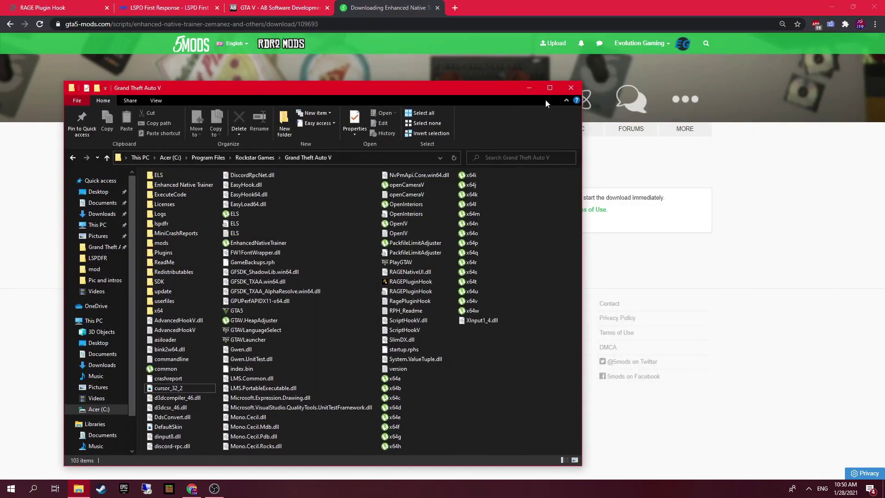
click(570, 88)
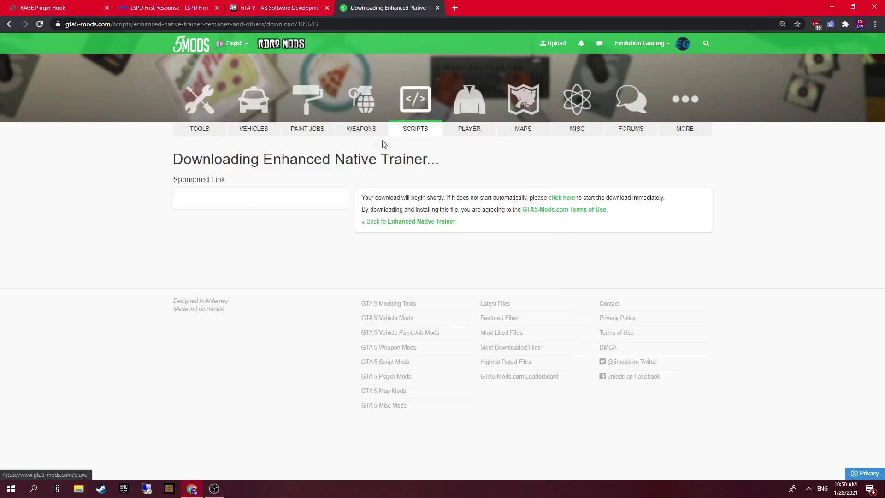
Step: Browse the GTA5-Mods.com VEHICLES listing
click(236, 133)
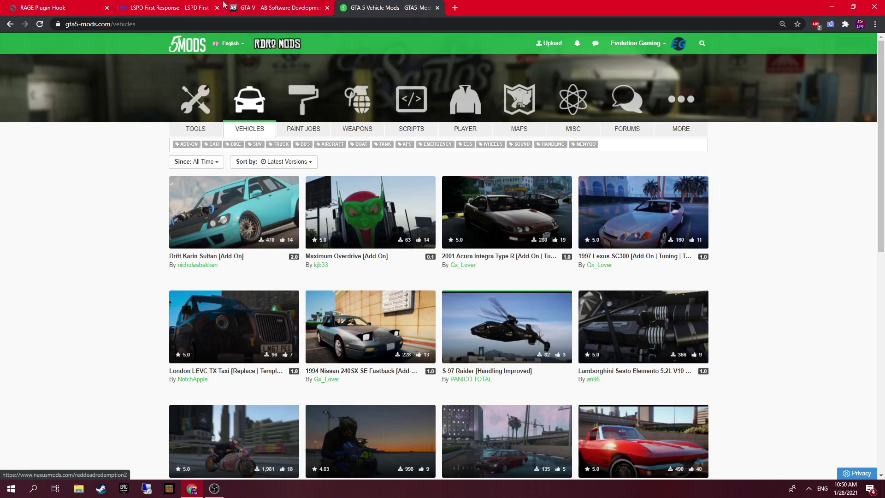
scroll(244, 127, down, 3)
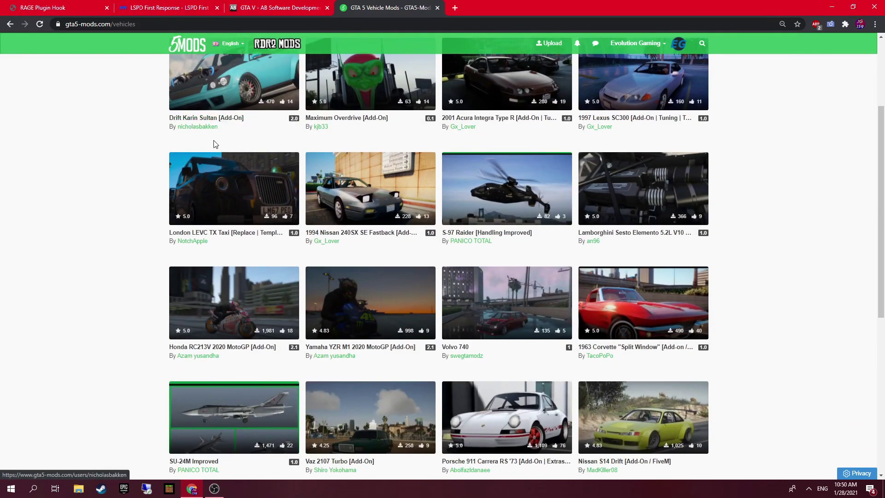
scroll(244, 127, down, 5)
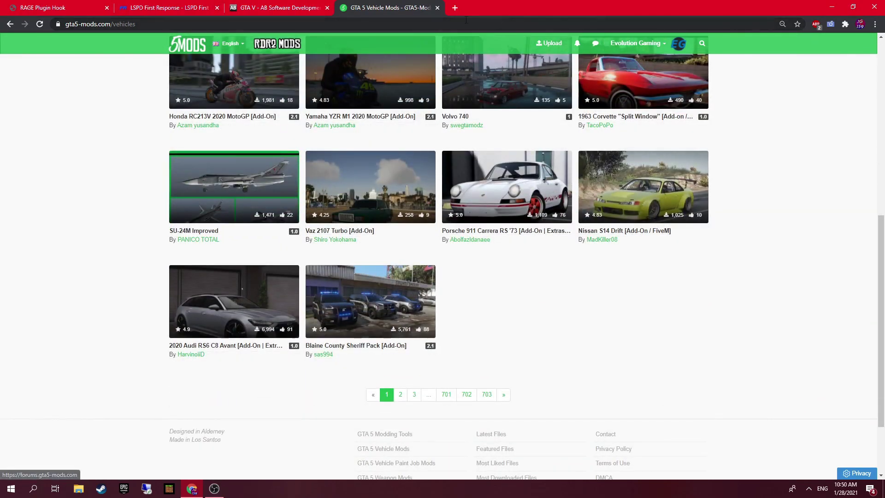
Step: Close the vehicle mods and AB Software GTA V tabs, leaving LSPD First Response showing
click(437, 8)
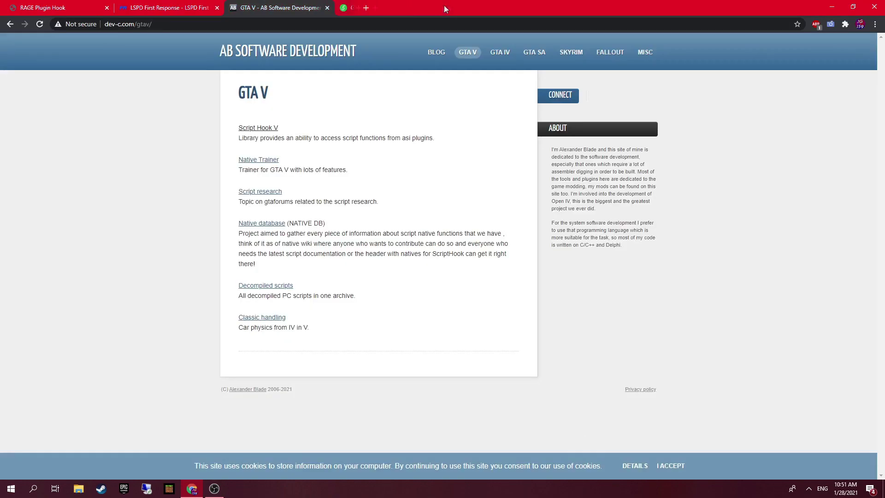
click(327, 8)
right_click(330, 8)
click(322, 6)
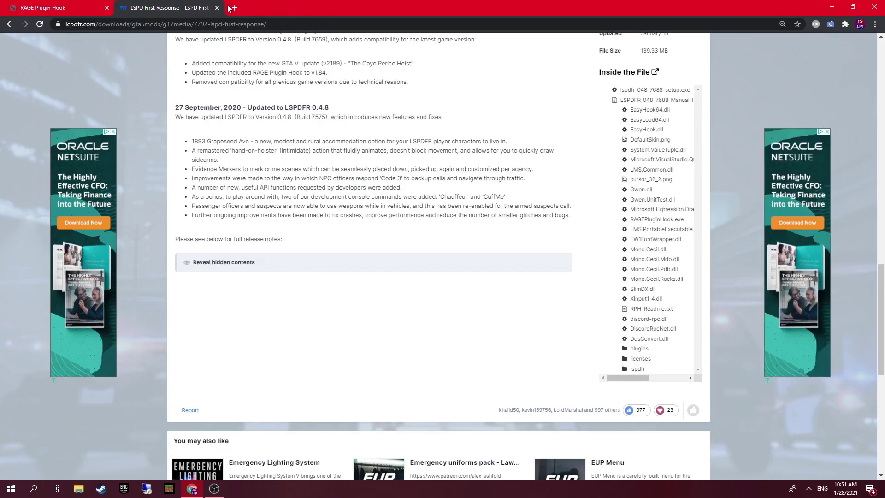
Step: Browse LCPDFR.com's GTA5 Scripts & Plugins category down to page 2 of 15
scroll(234, 66, up, 20)
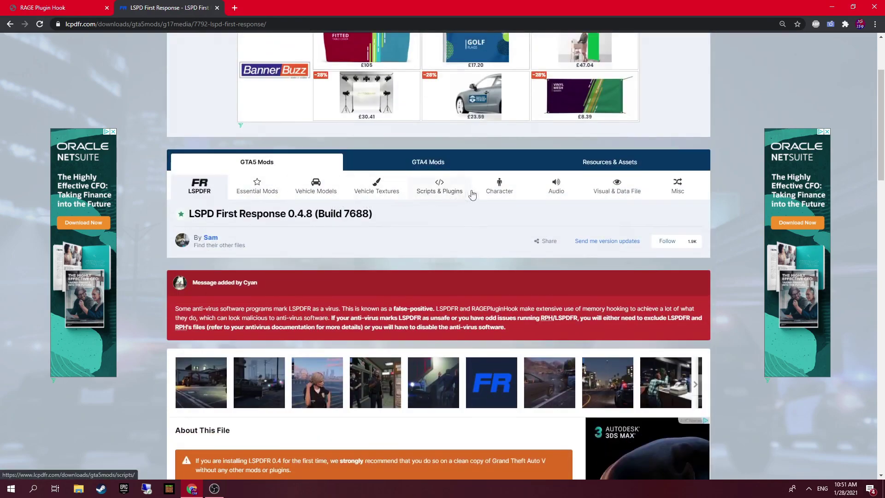
click(441, 185)
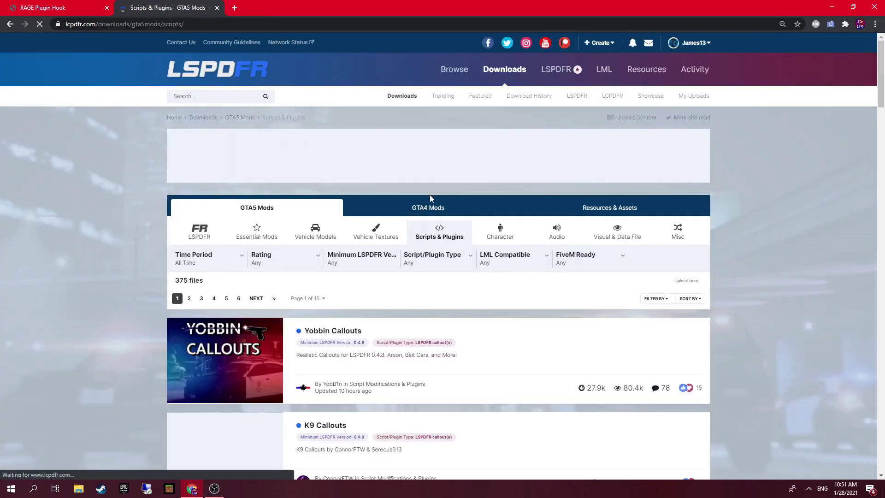
scroll(426, 203, down, 5)
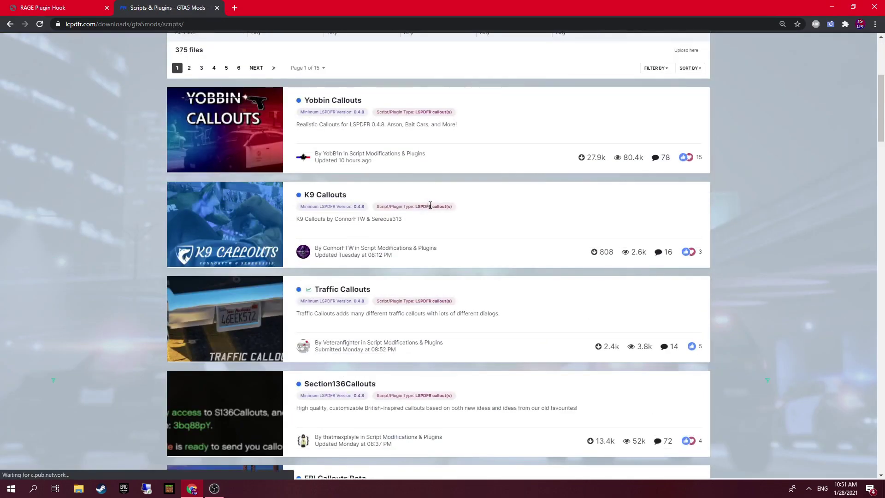
scroll(428, 205, down, 2)
scroll(433, 210, down, 13)
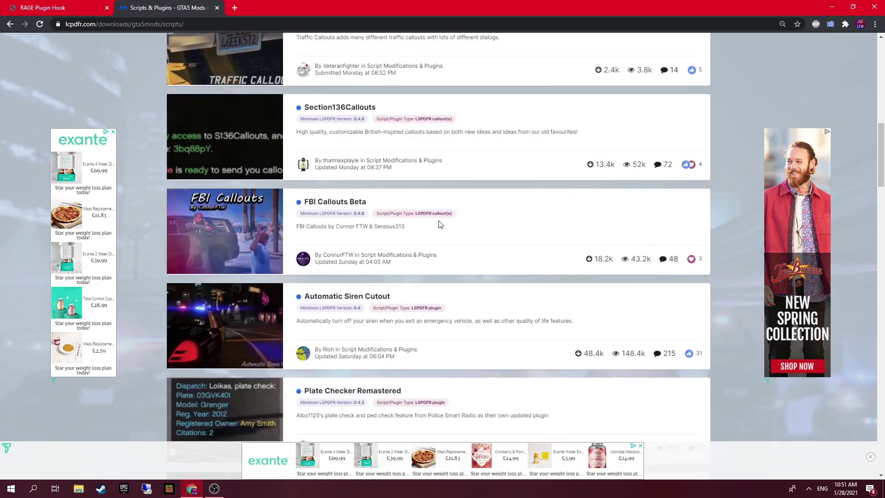
scroll(444, 242, down, 5)
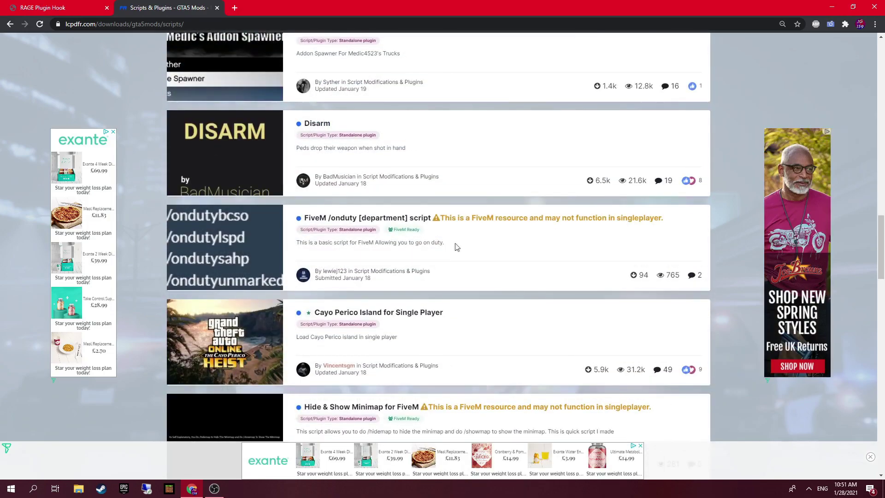
scroll(465, 253, down, 9)
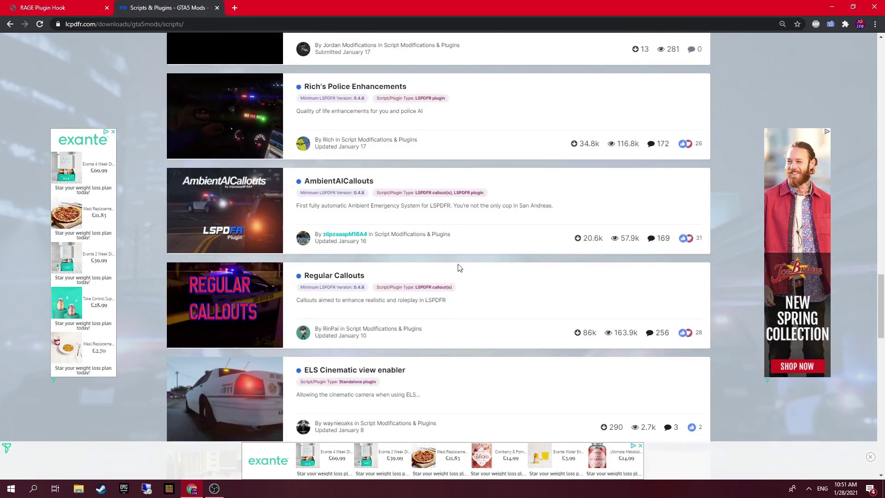
scroll(456, 256, down, 6)
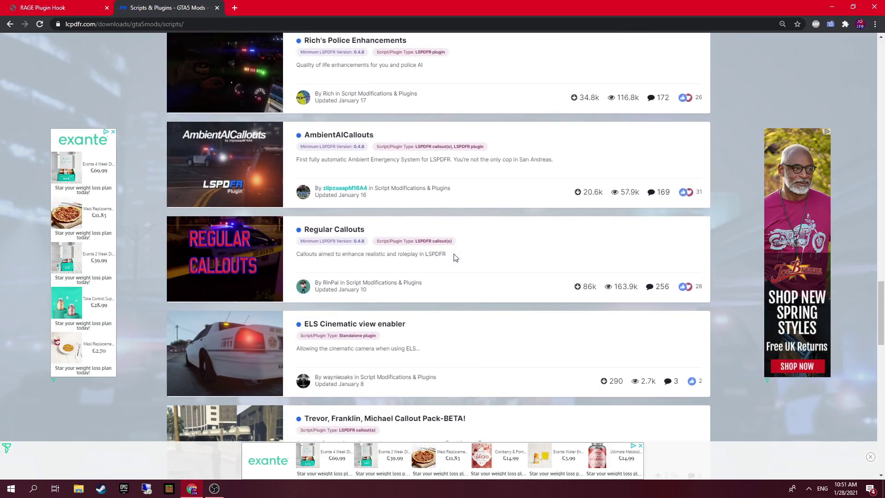
scroll(456, 251, down, 4)
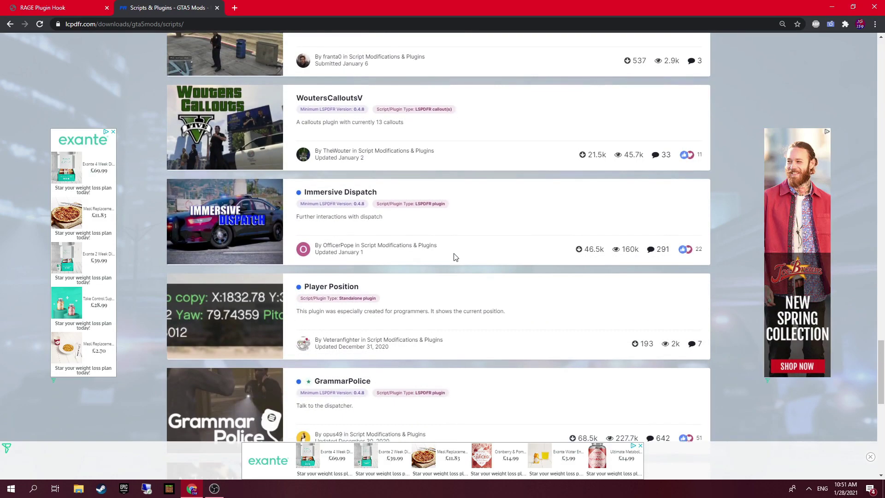
scroll(455, 258, down, 8)
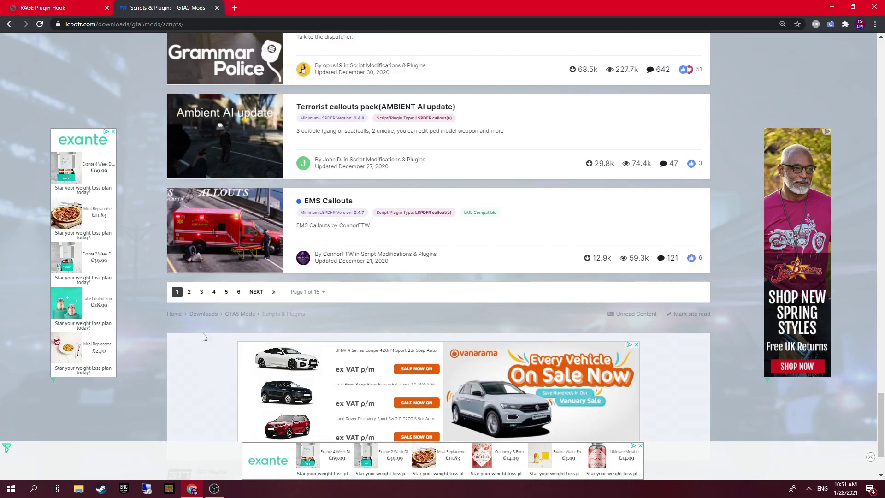
click(189, 293)
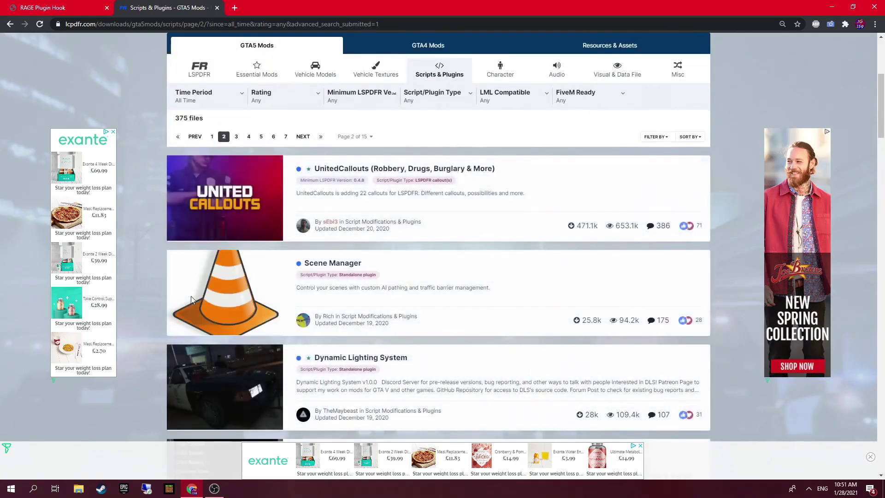